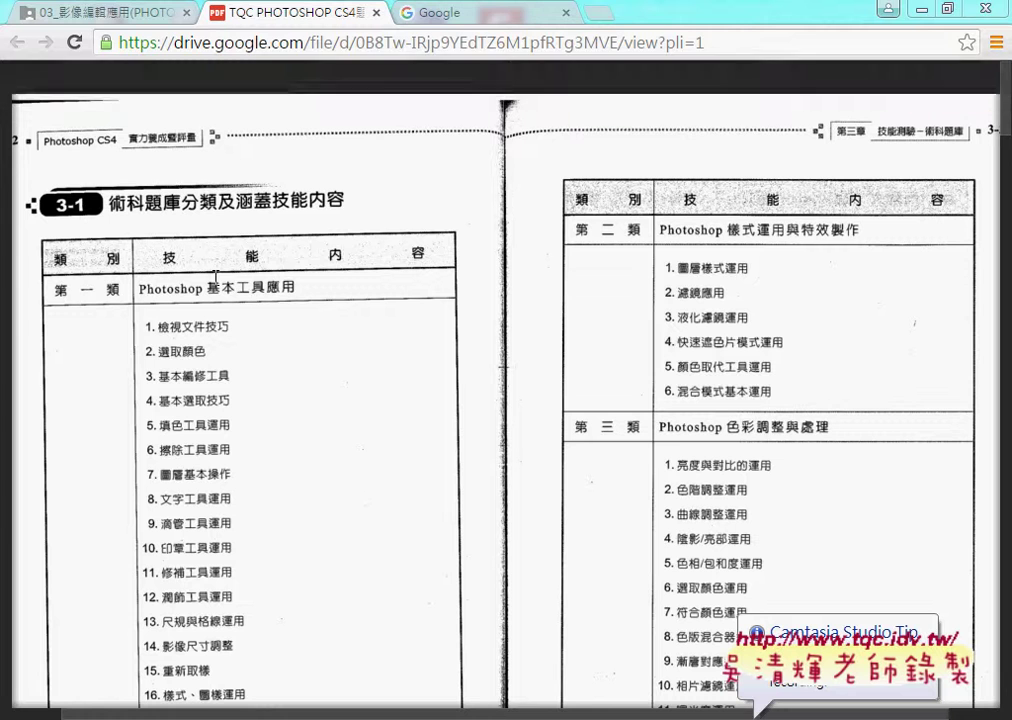
Step: Underline 選取顏色, 基本選取, 填色 and 擦除 in list items 4–6
{"action": "scroll", "coordinate": [215, 276], "scroll_direction": "down", "scroll_amount": 2}
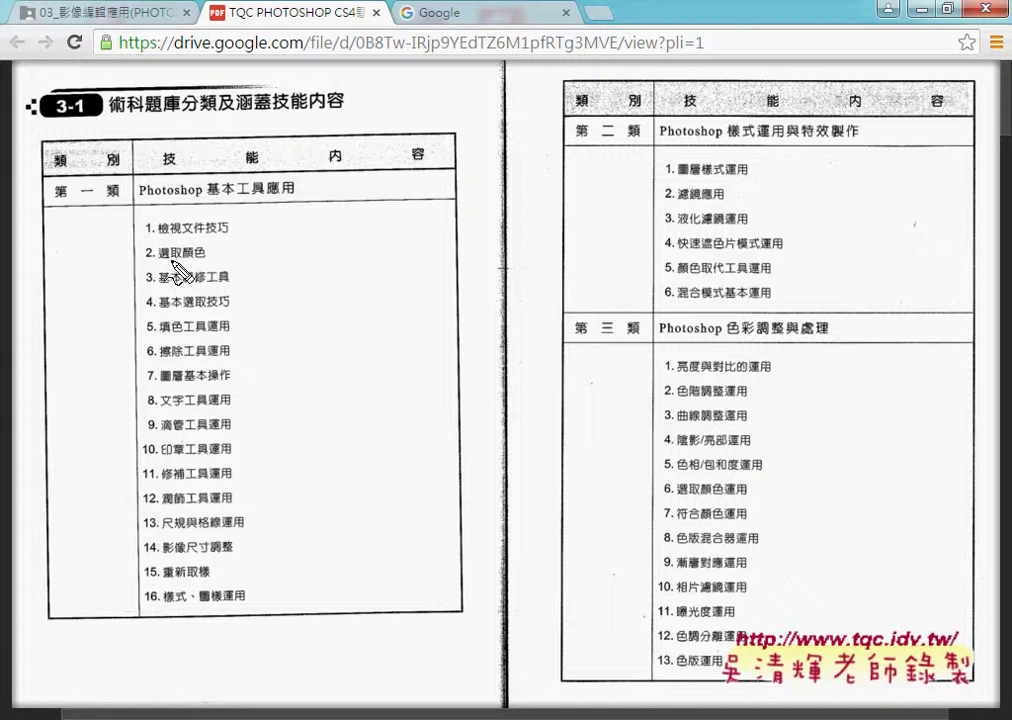
{"action": "mouse_move", "coordinate": [158, 262]}
{"action": "left_mouse_down"}
{"action": "mouse_move", "coordinate": [205, 262]}
{"action": "mouse_move", "coordinate": [185, 286]}
{"action": "mouse_move", "coordinate": [216, 286]}
{"action": "left_mouse_up"}
{"action": "left_click_drag", "start_coordinate": [158, 306], "coordinate": [207, 306]}
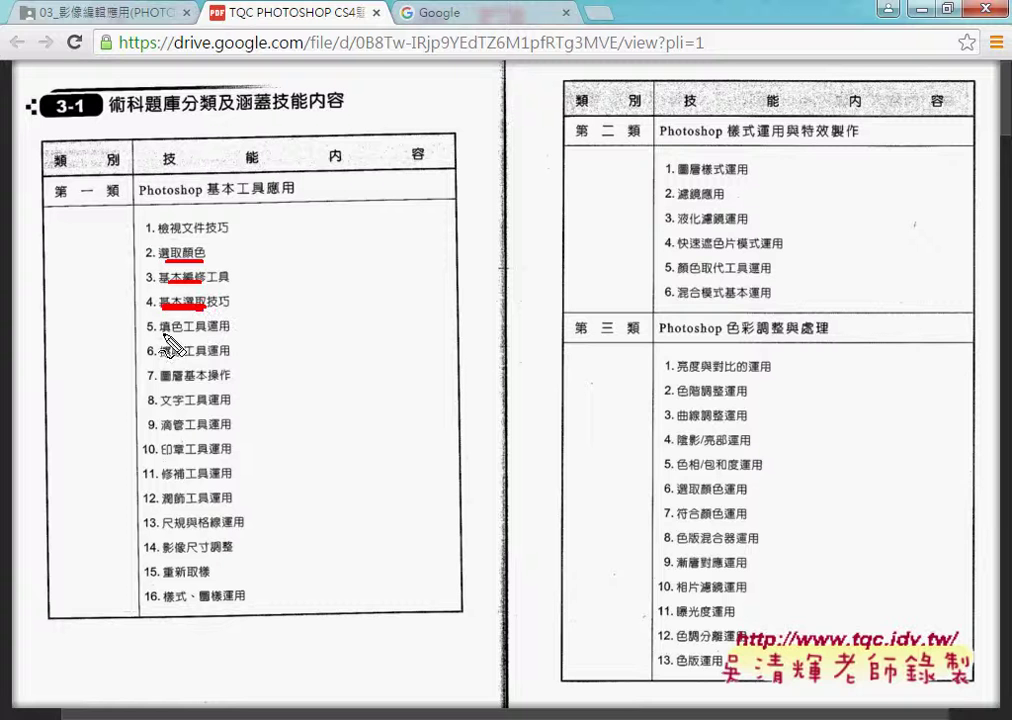
{"action": "left_click_drag", "start_coordinate": [160, 334], "coordinate": [183, 334]}
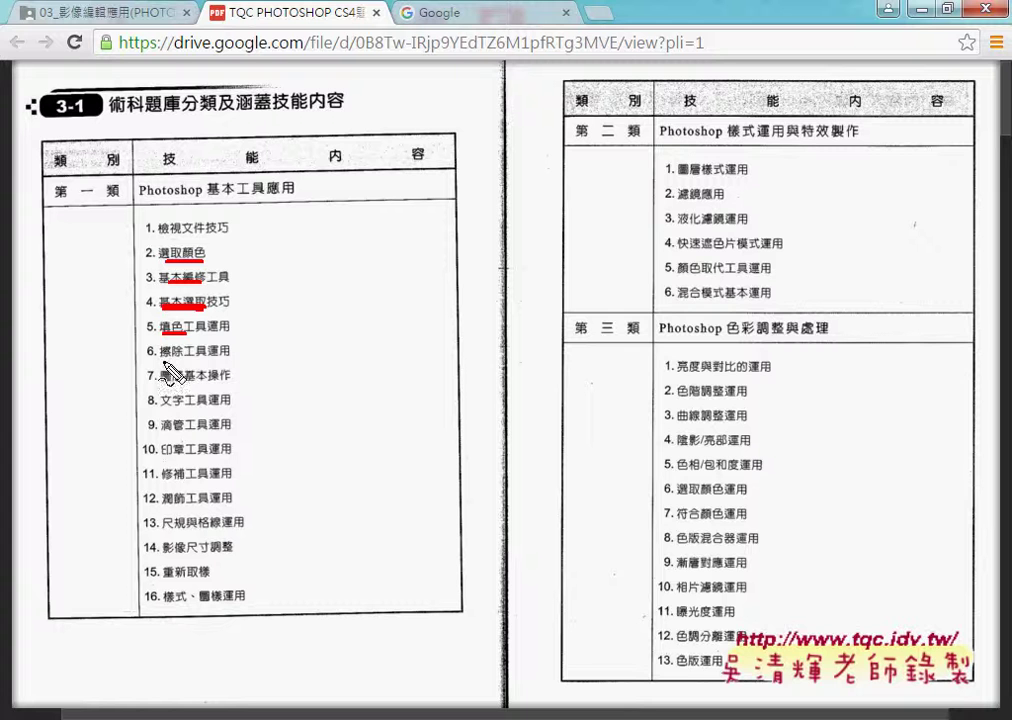
{"action": "mouse_move", "coordinate": [161, 357]}
{"action": "left_mouse_down"}
{"action": "mouse_move", "coordinate": [186, 356]}
{"action": "mouse_move", "coordinate": [229, 383]}
{"action": "left_mouse_up"}
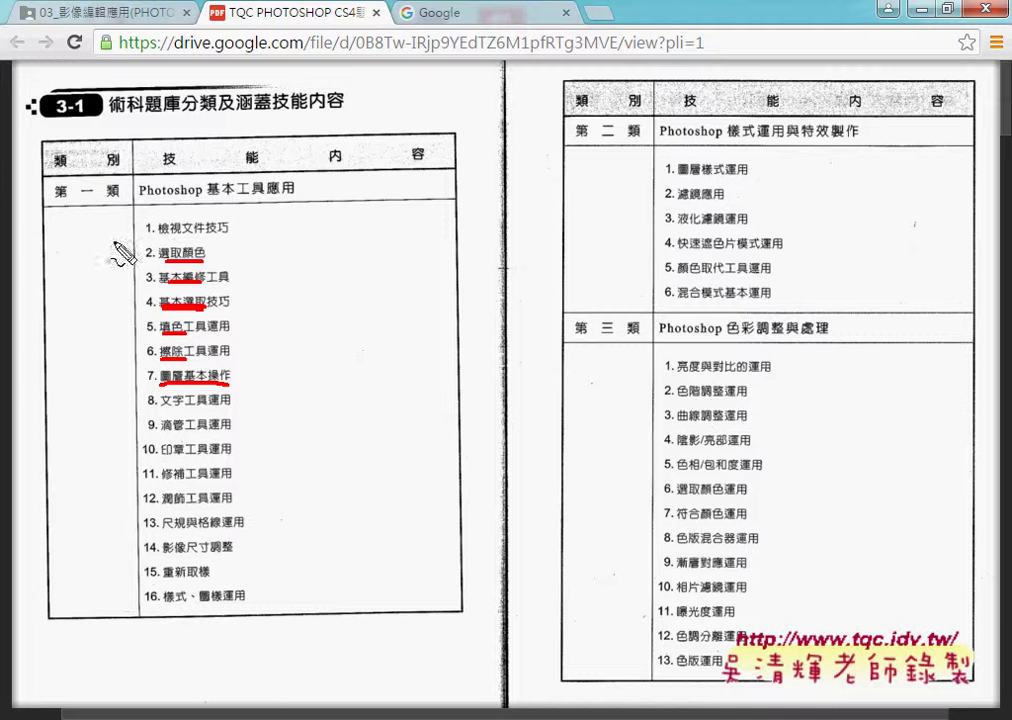
Step: Mark the 第一類, 第二類 and 第三類 category labels and the 樣式/特效 heading
{"action": "left_click_drag", "start_coordinate": [110, 172], "coordinate": [128, 180]}
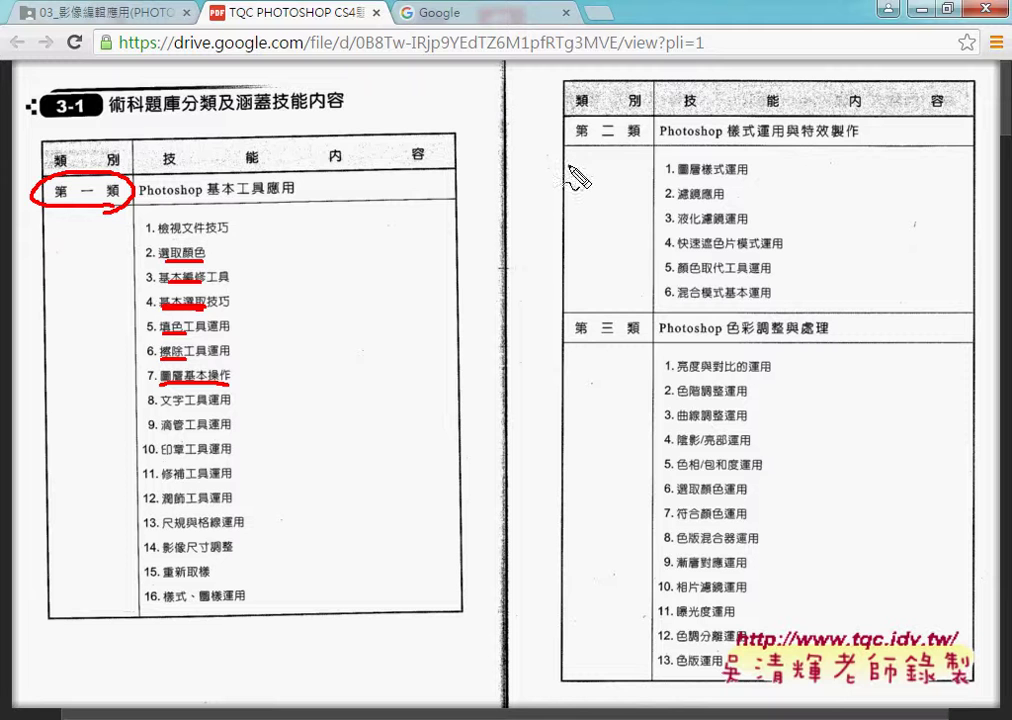
{"action": "left_click_drag", "start_coordinate": [652, 126], "coordinate": [642, 120]}
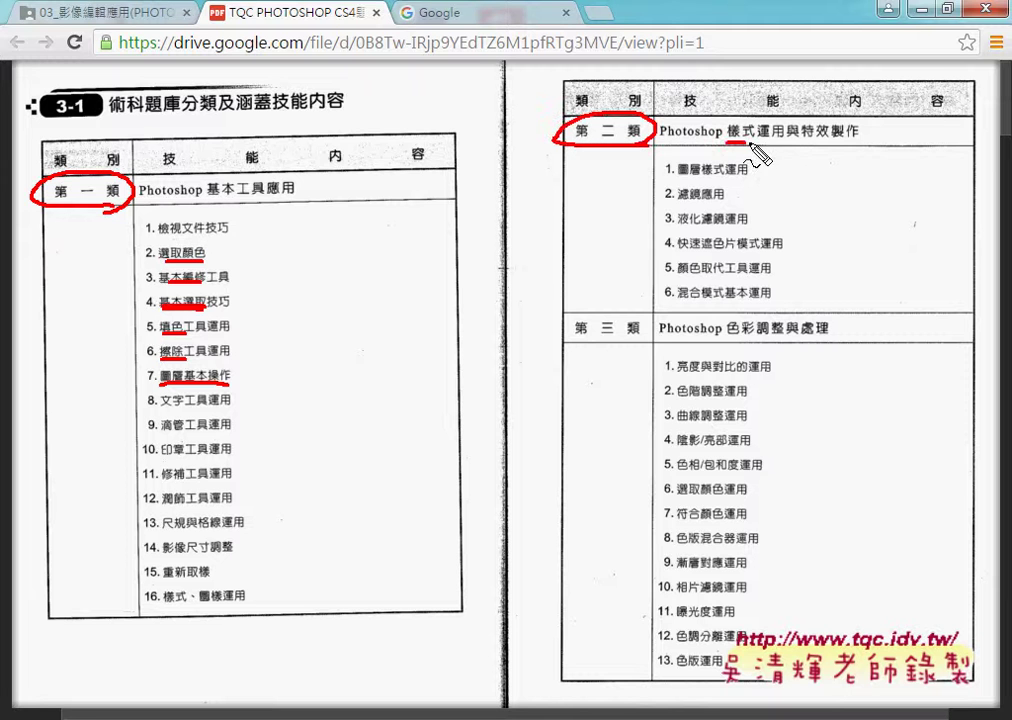
{"action": "left_click_drag", "start_coordinate": [727, 143], "coordinate": [830, 141]}
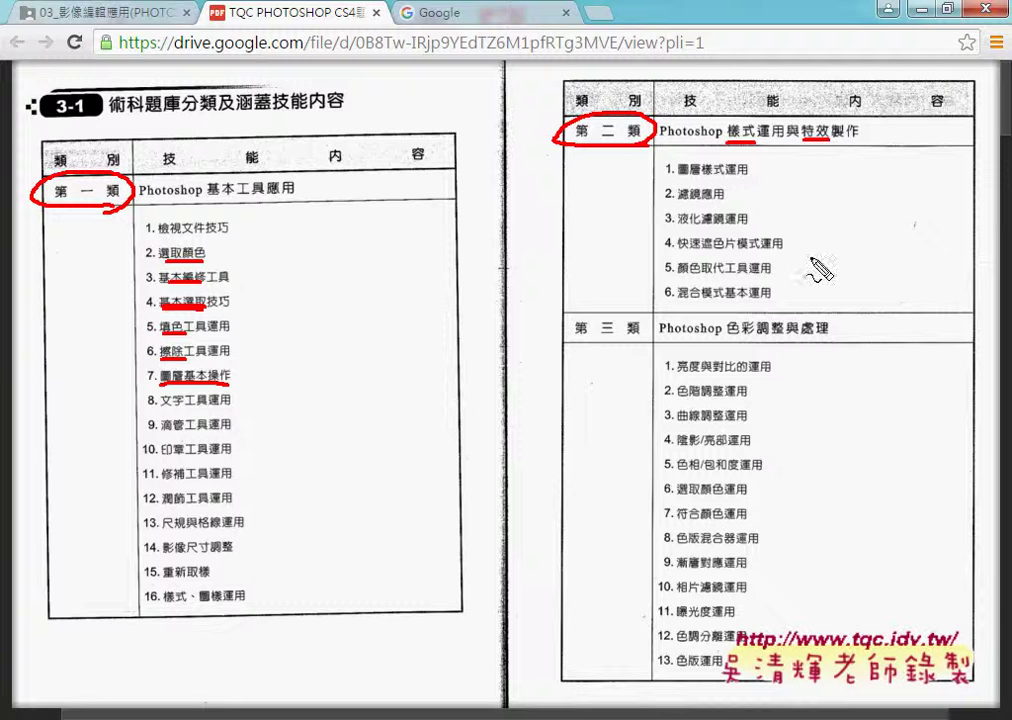
{"action": "left_click_drag", "start_coordinate": [592, 344], "coordinate": [630, 341]}
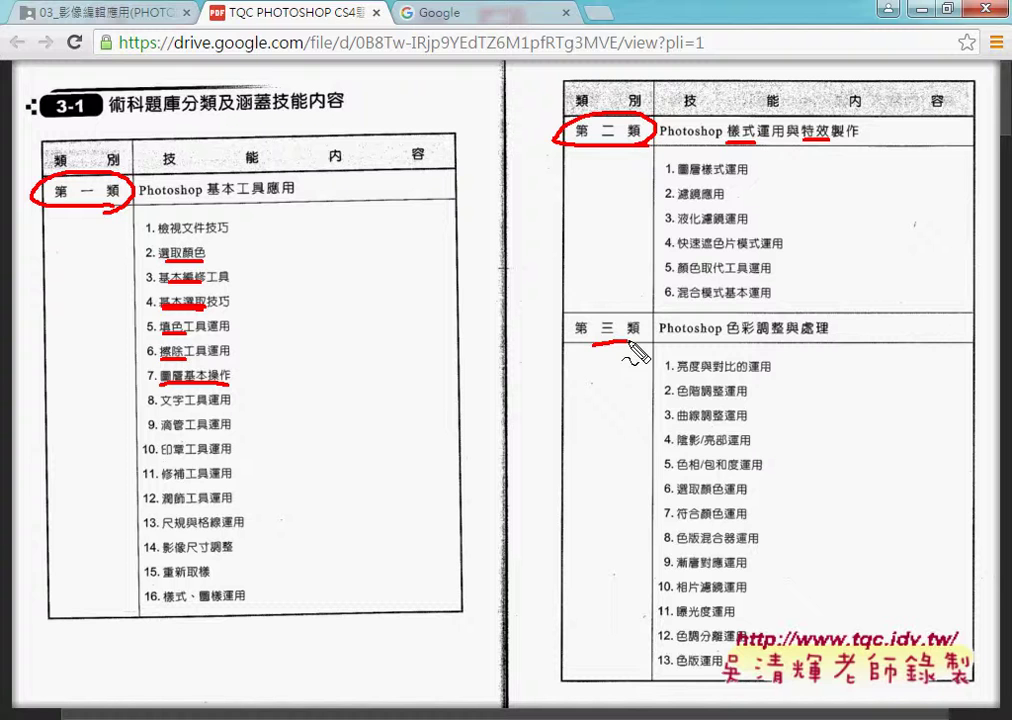
Step: Clear the pen markings and scroll down to exercise 101 迎接豬年
{"action": "key", "text": "Escape"}
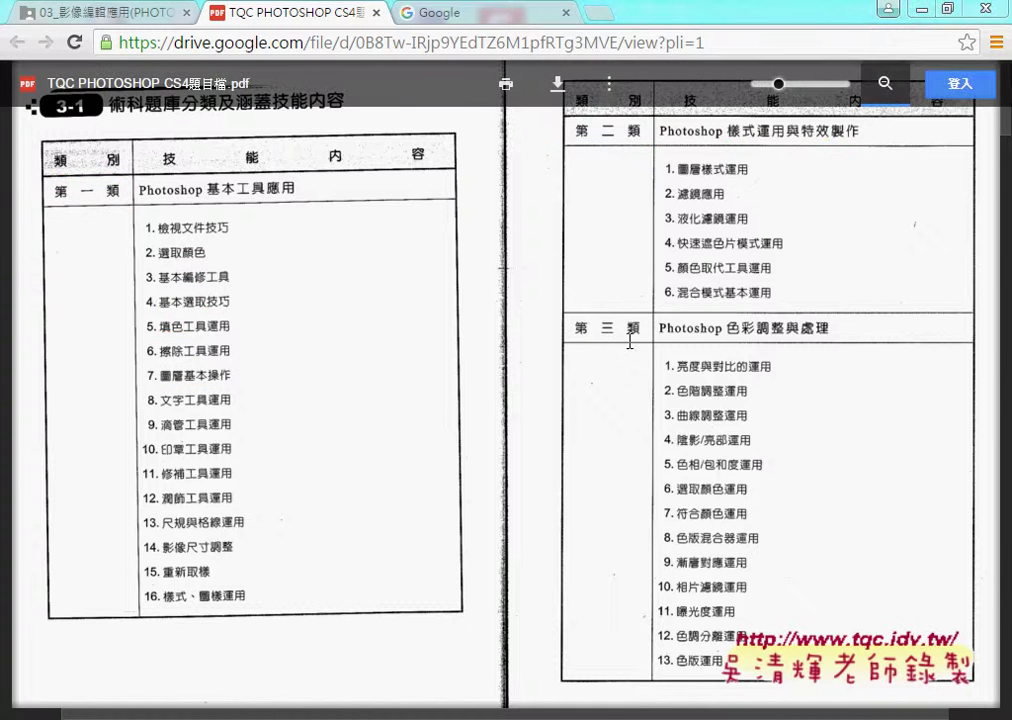
{"action": "scroll", "coordinate": [560, 379], "scroll_direction": "down", "scroll_amount": 8}
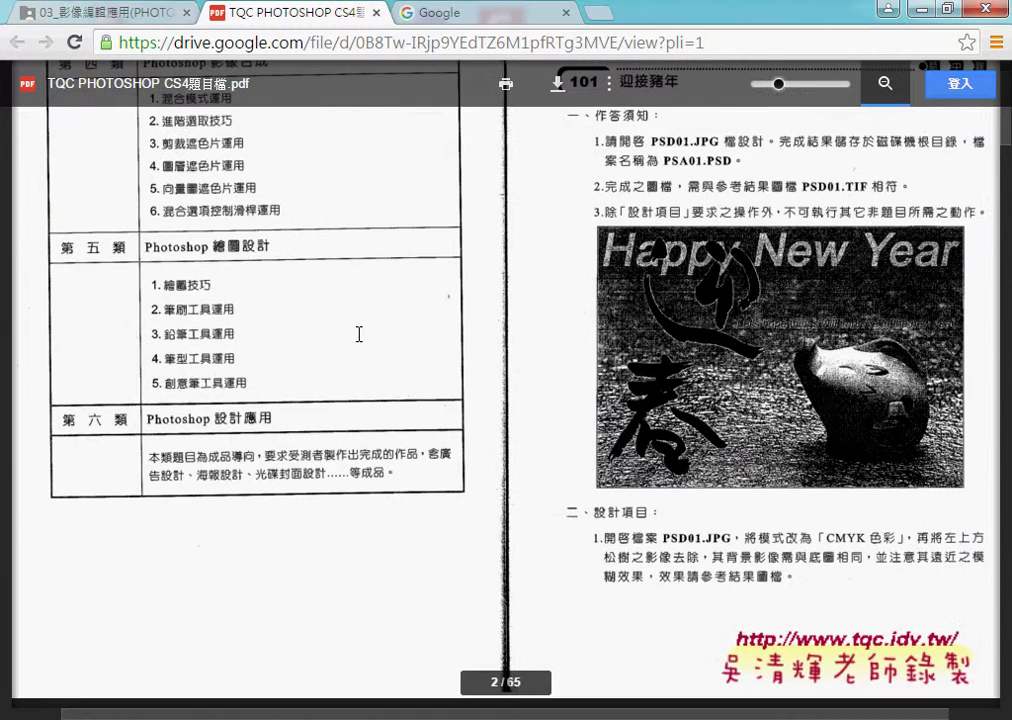
{"action": "scroll", "coordinate": [359, 334], "scroll_direction": "up", "scroll_amount": 2}
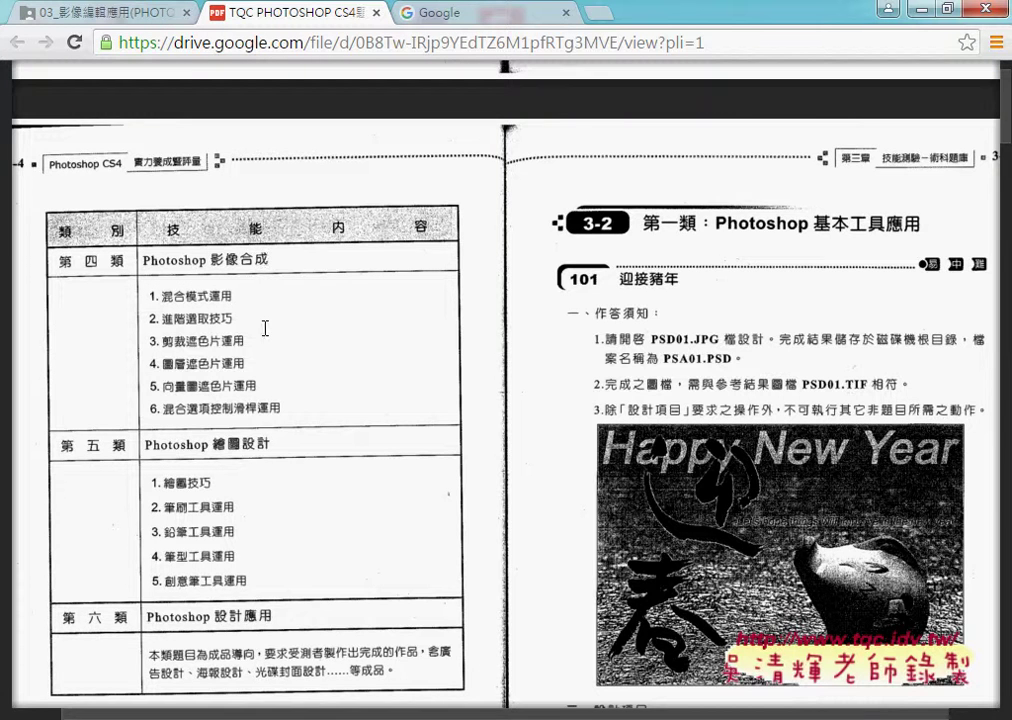
{"action": "scroll", "coordinate": [215, 285], "scroll_direction": "down", "scroll_amount": 2}
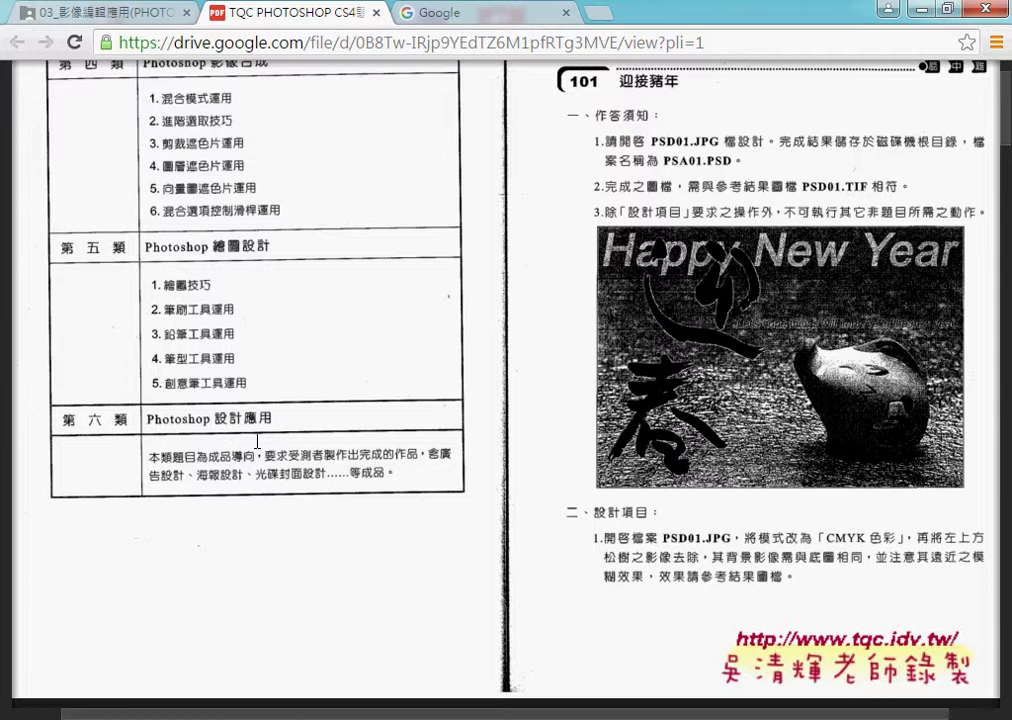
Step: Scroll the PDF down to page 3 with exercise 102 頌春
{"action": "scroll", "coordinate": [257, 441], "scroll_direction": "down", "scroll_amount": 2}
{"action": "scroll", "coordinate": [257, 441], "scroll_direction": "down", "scroll_amount": 4}
{"action": "scroll", "coordinate": [257, 441], "scroll_direction": "down", "scroll_amount": 2}
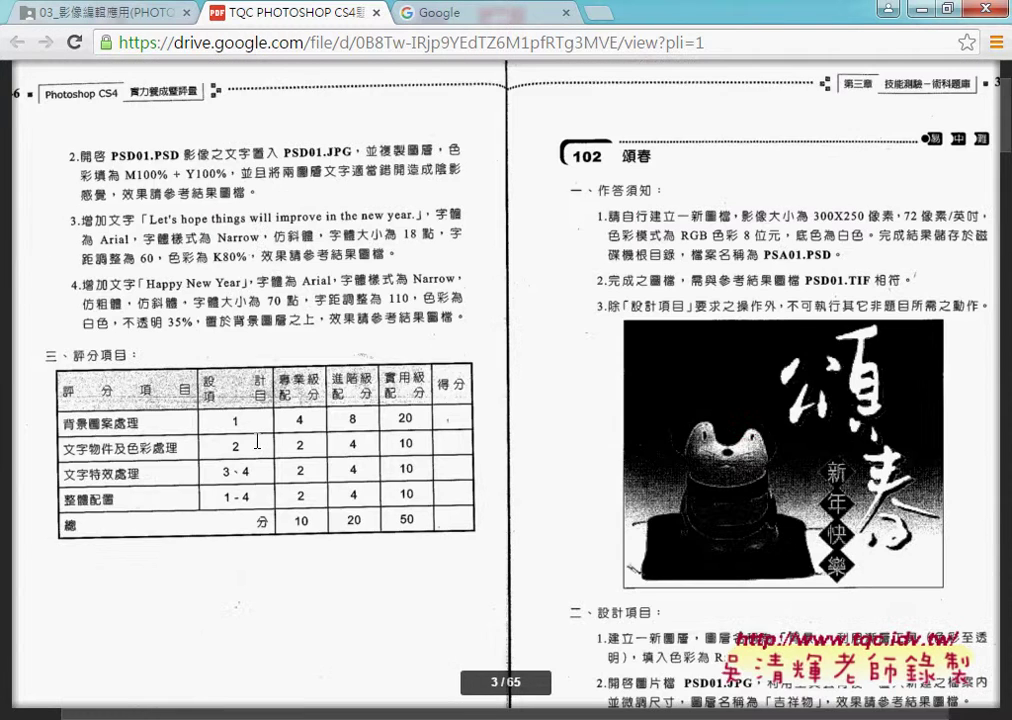
{"action": "scroll", "coordinate": [257, 441], "scroll_direction": "down", "scroll_amount": 3}
{"action": "scroll", "coordinate": [255, 440], "scroll_direction": "up", "scroll_amount": 3}
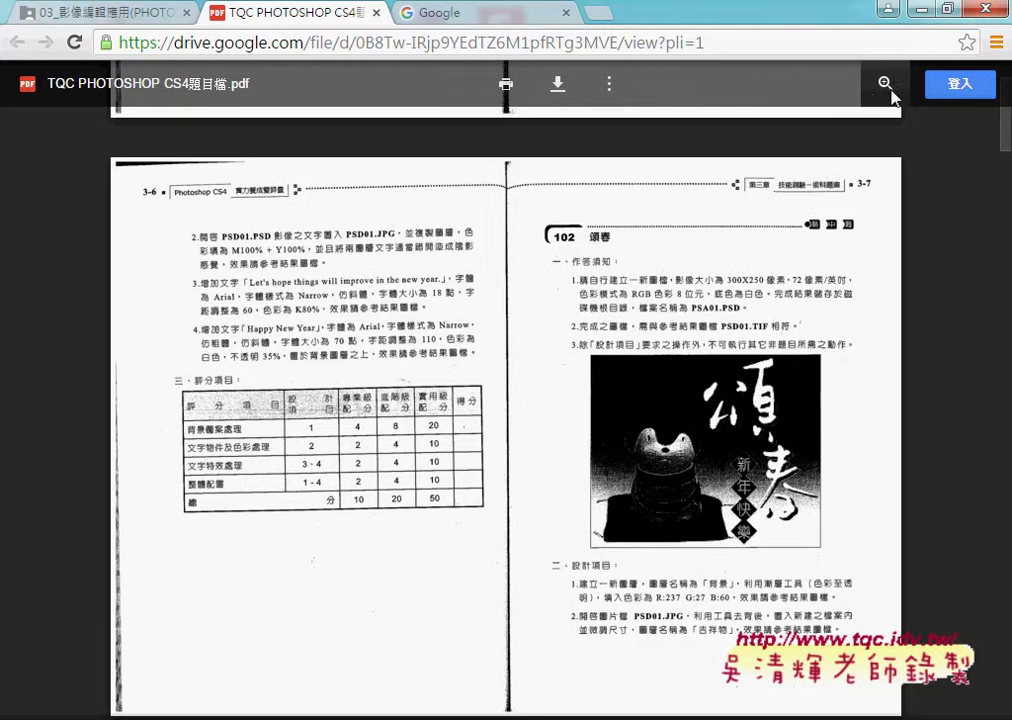
Step: Enlarge the PDF zoom, pan to task 102, then minimize the browser
{"action": "left_click", "coordinate": [885, 83]}
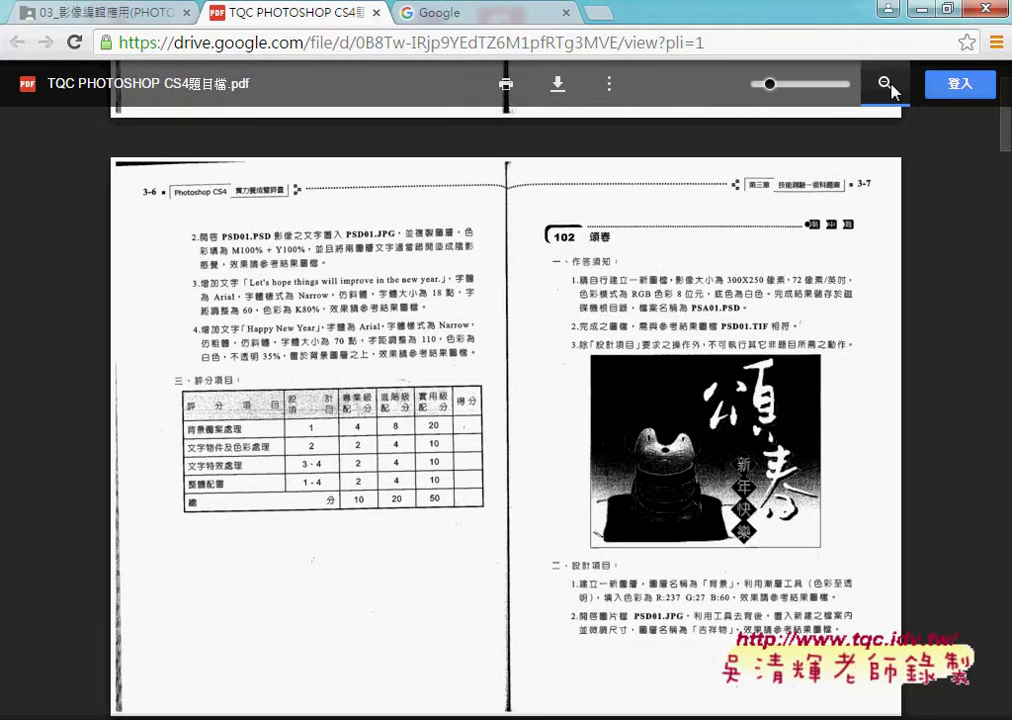
{"action": "left_click_drag", "start_coordinate": [769, 84], "coordinate": [802, 84]}
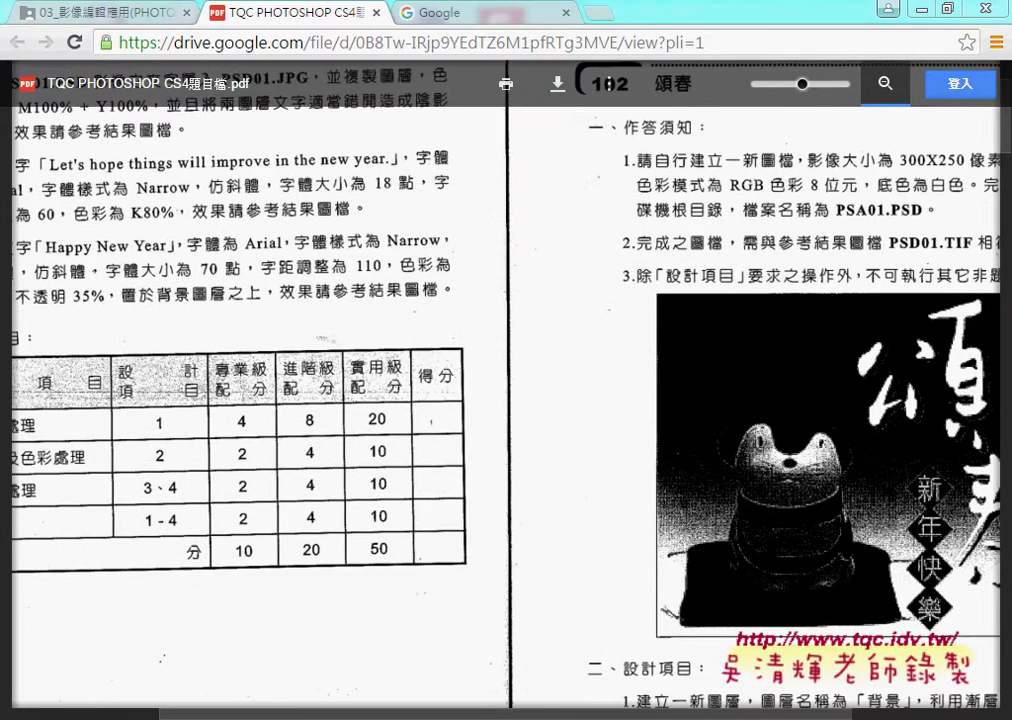
{"action": "scroll", "coordinate": [769, 596], "scroll_direction": "right", "scroll_amount": 5}
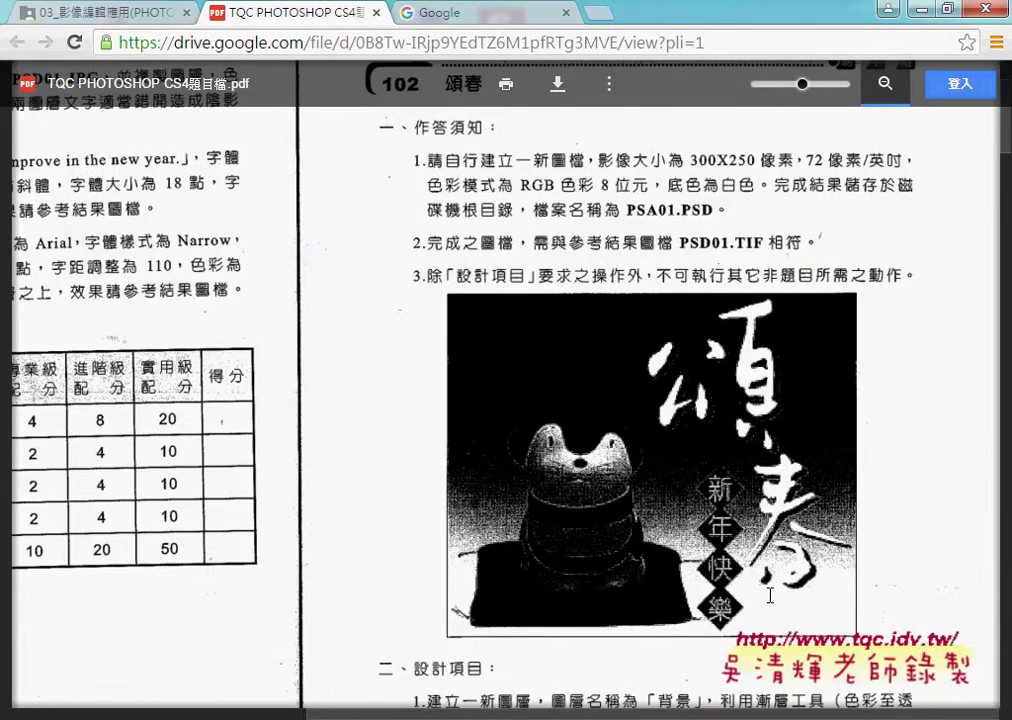
{"action": "scroll", "coordinate": [769, 596], "scroll_direction": "down", "scroll_amount": 2}
{"action": "scroll", "coordinate": [769, 596], "scroll_direction": "up", "scroll_amount": 2}
{"action": "left_click", "coordinate": [898, 8]}
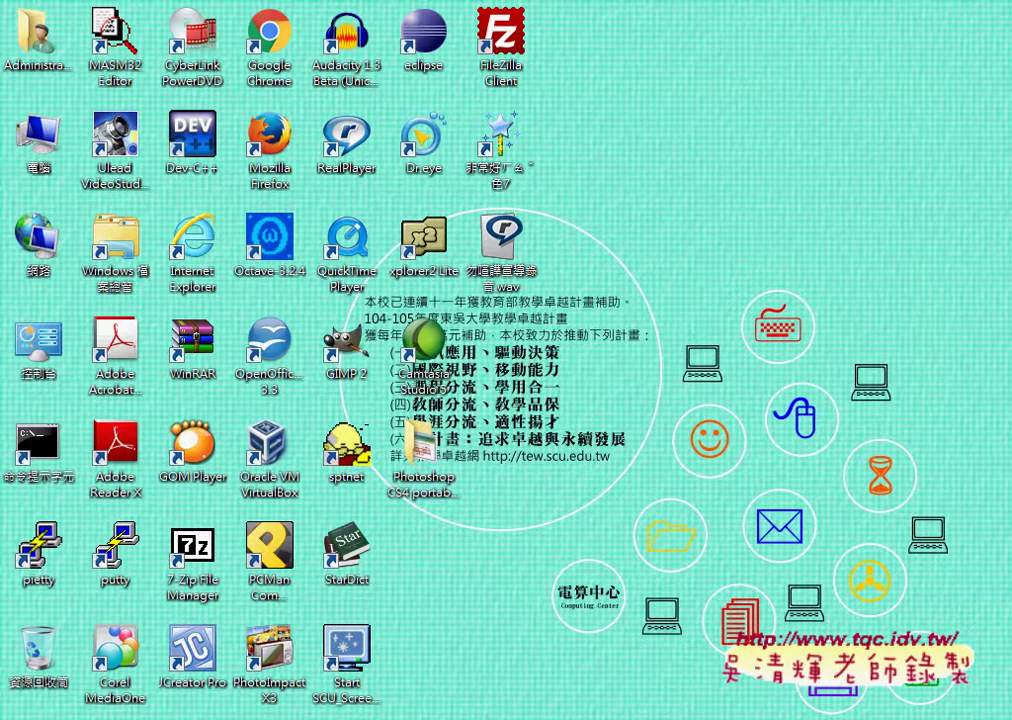
Step: Open the _證照題目 > 102 > 102 task folder in Explorer
{"action": "left_click", "coordinate": [169, 682]}
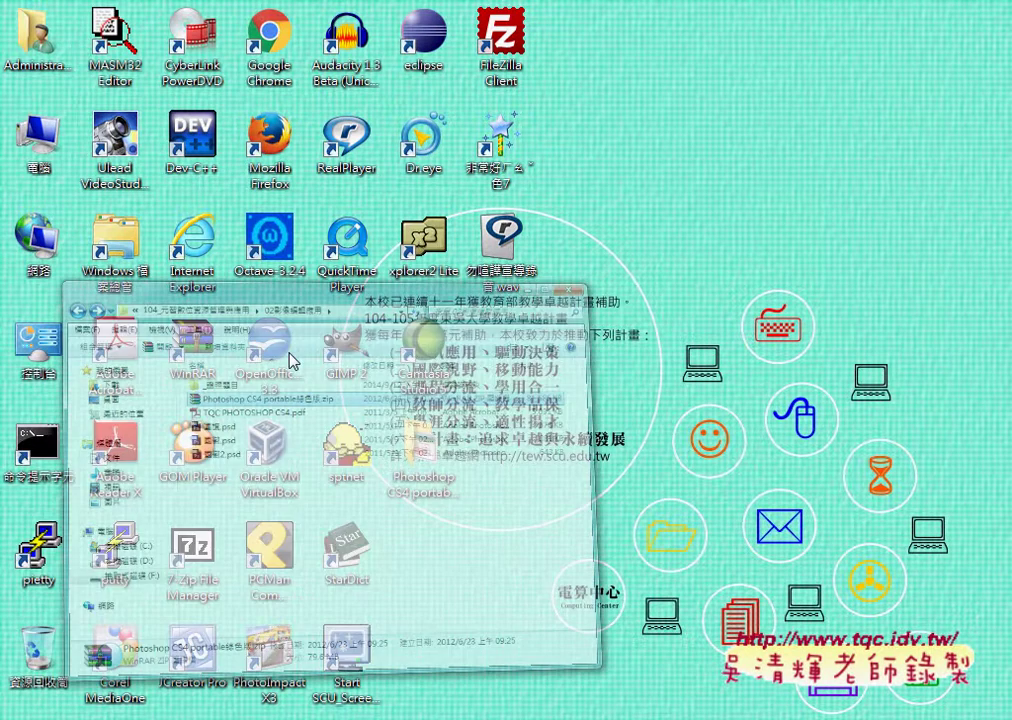
{"action": "double_click", "coordinate": [248, 232]}
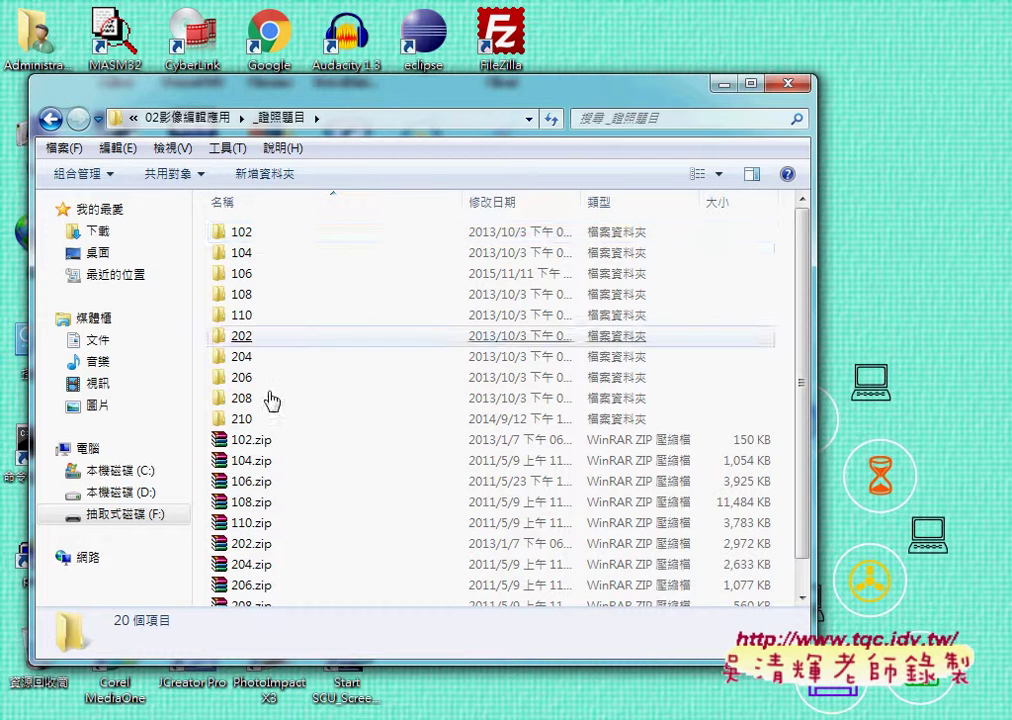
{"action": "double_click", "coordinate": [250, 236]}
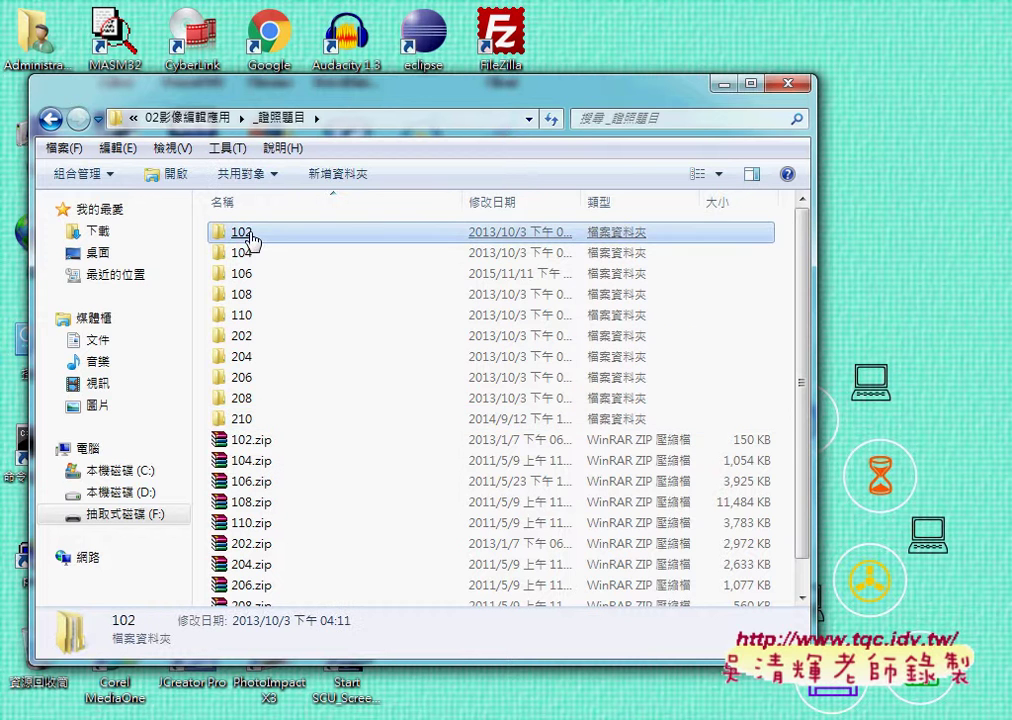
{"action": "double_click", "coordinate": [300, 238]}
Step: Delete the old PSA01.psd file, confirming the deletion
{"action": "left_click", "coordinate": [298, 238]}
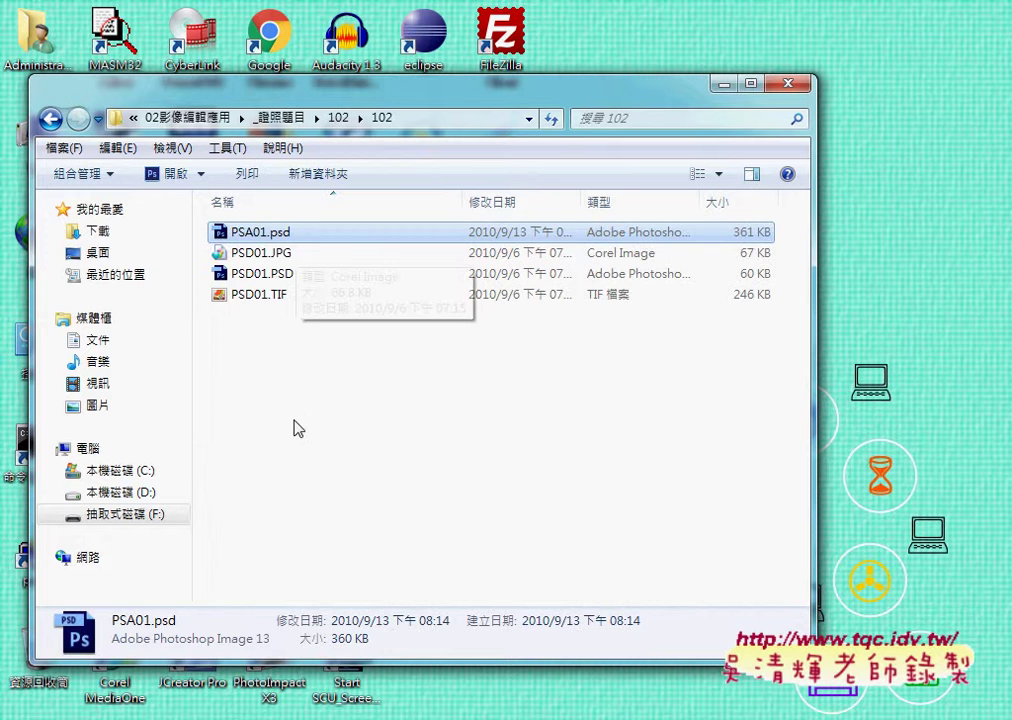
{"action": "left_click_drag", "start_coordinate": [290, 345], "coordinate": [285, 248]}
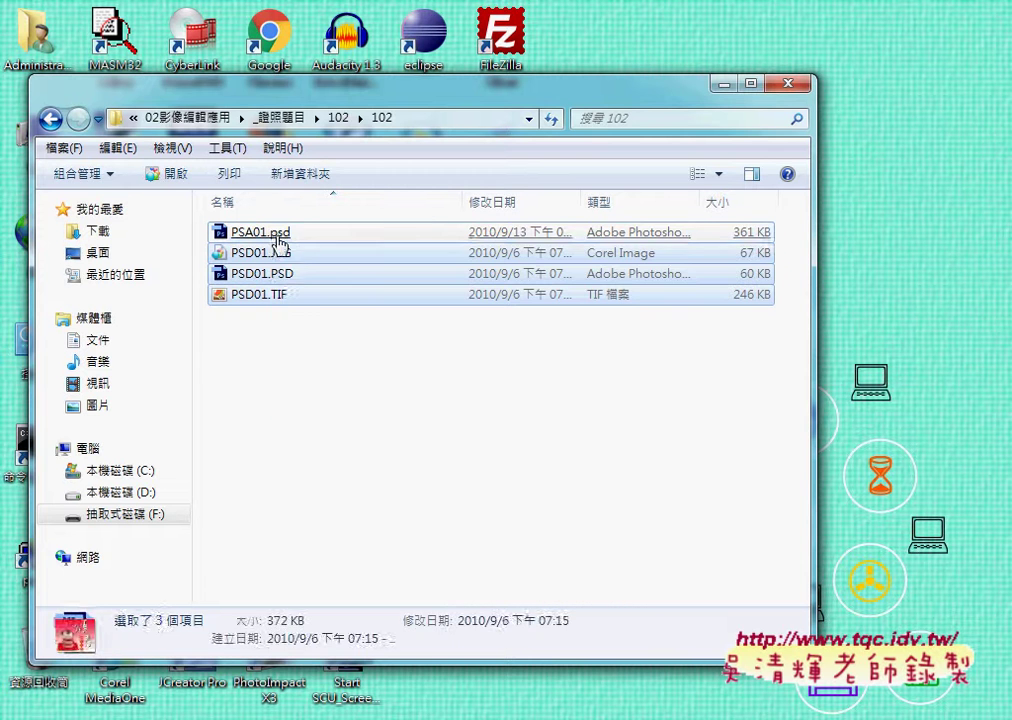
{"action": "double_click", "coordinate": [276, 232]}
{"action": "right_click", "coordinate": [278, 233]}
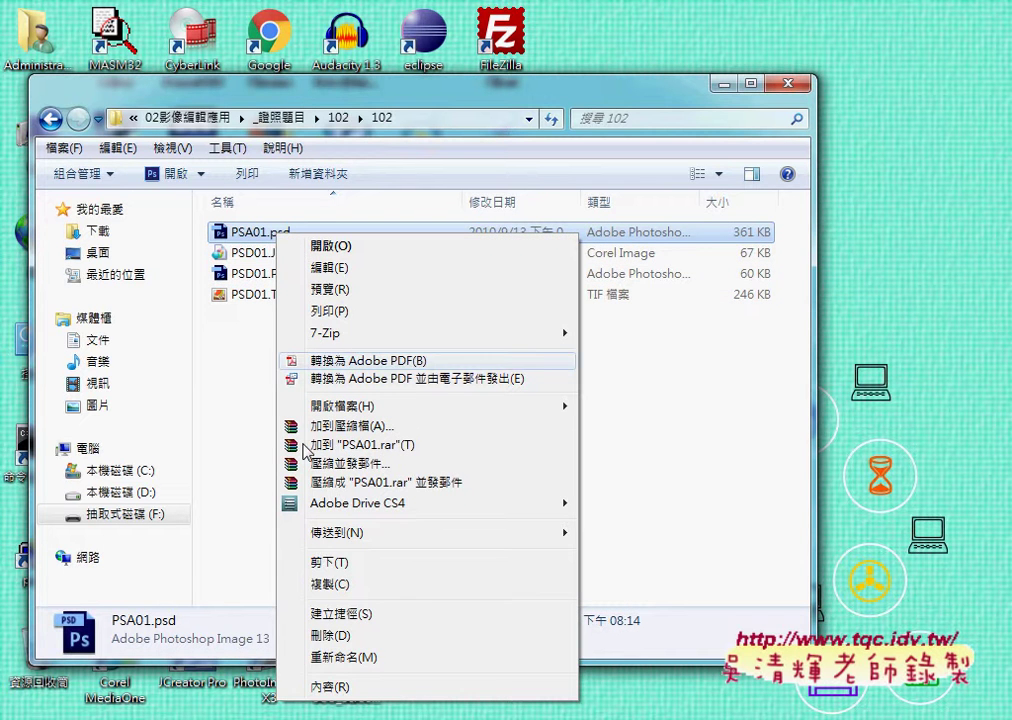
{"action": "left_click", "coordinate": [337, 636]}
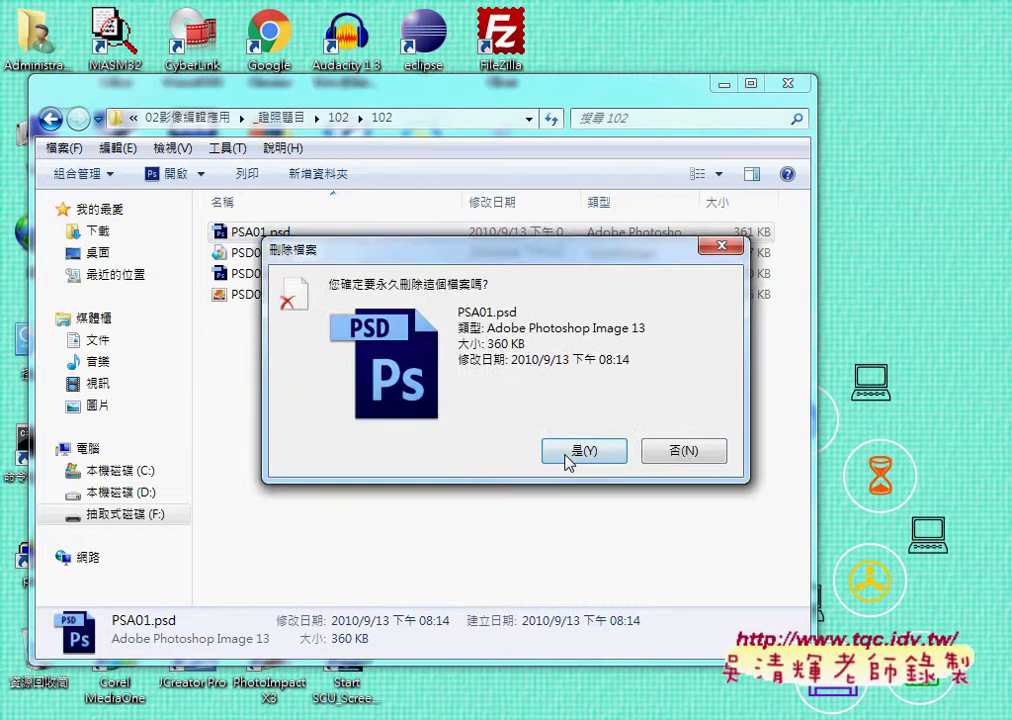
{"action": "left_click", "coordinate": [576, 452]}
Step: Select the three PSD01 files and bring up Photoshop's Open dialog
{"action": "left_click_drag", "start_coordinate": [318, 292], "coordinate": [310, 226]}
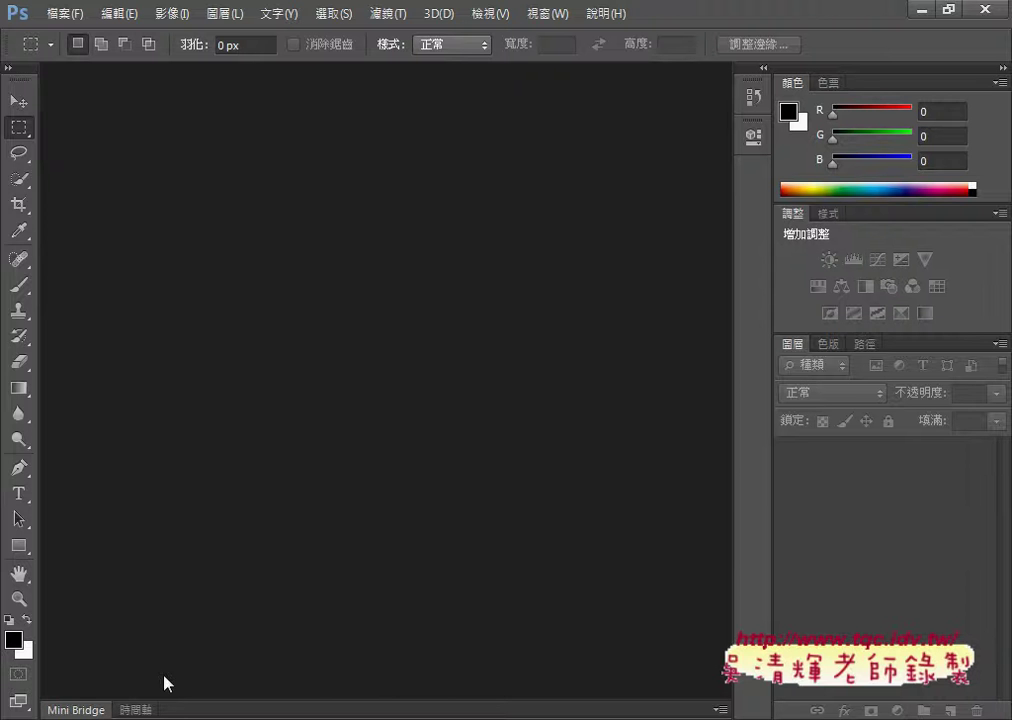
{"action": "left_click", "coordinate": [66, 17]}
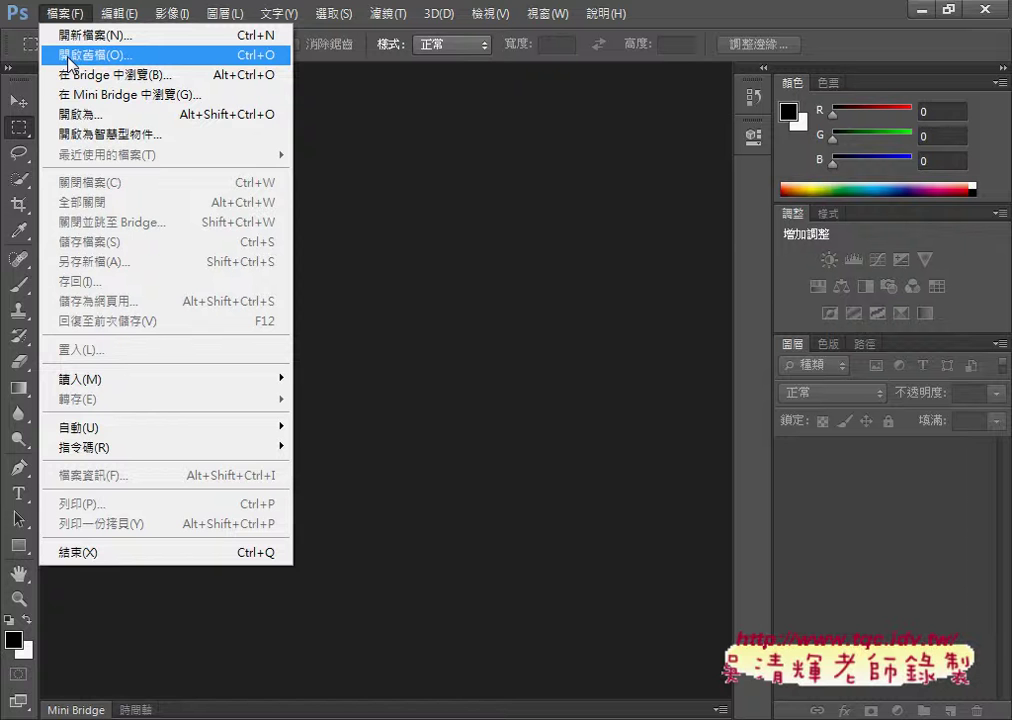
{"action": "left_click", "coordinate": [68, 60]}
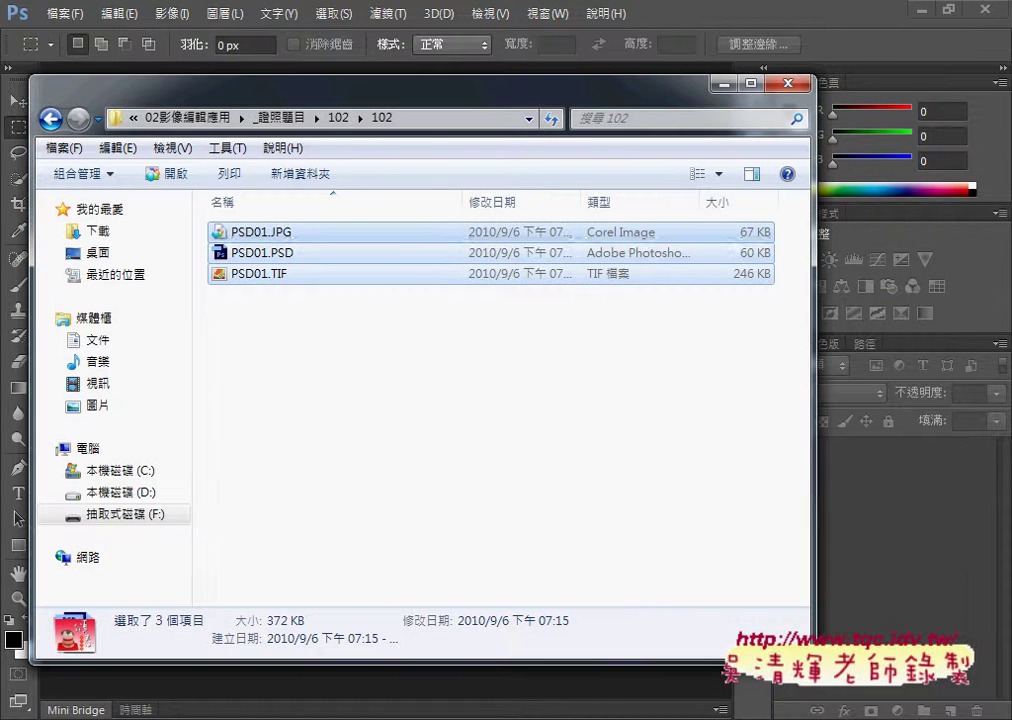
Step: Drag PSD01.JPG, PSD01.PSD and PSD01.TIF into Photoshop to open all three
{"action": "mouse_move", "coordinate": [323, 233]}
{"action": "left_mouse_down"}
{"action": "mouse_move", "coordinate": [145, 25]}
{"action": "mouse_move", "coordinate": [187, 21]}
{"action": "left_mouse_up"}
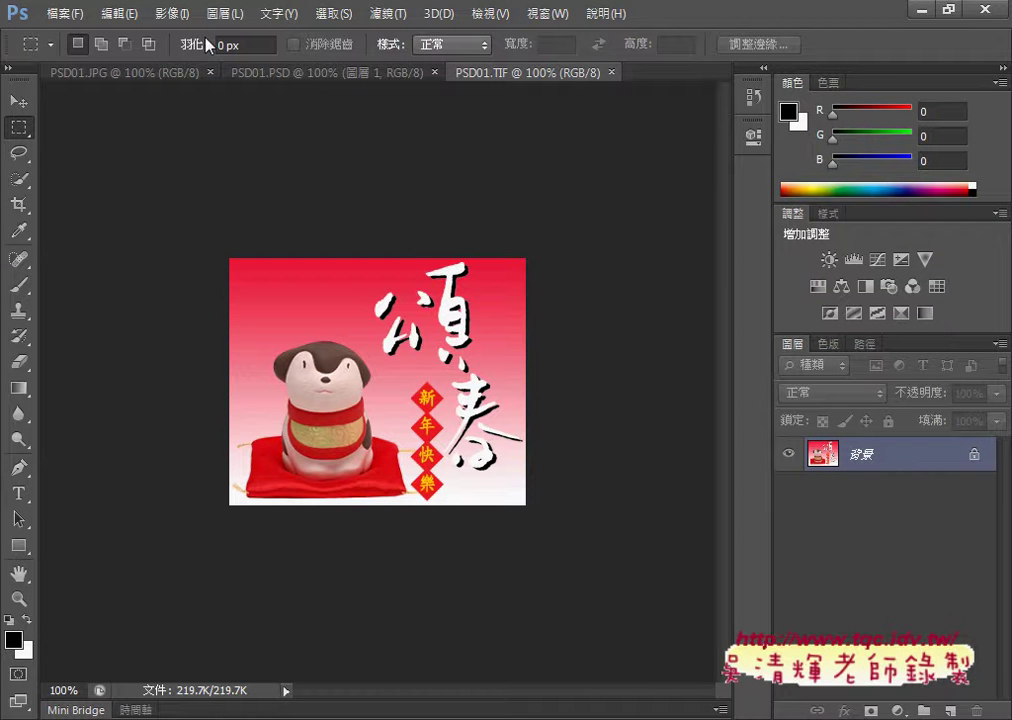
{"action": "left_click", "coordinate": [154, 76]}
{"action": "left_click", "coordinate": [280, 76]}
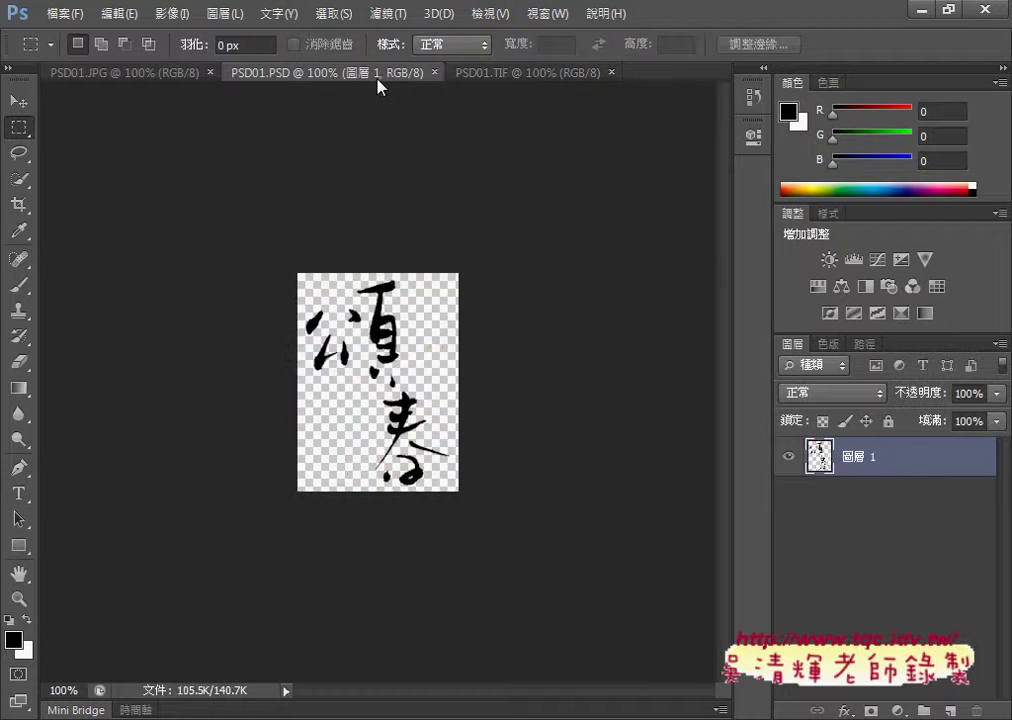
{"action": "left_click", "coordinate": [487, 74]}
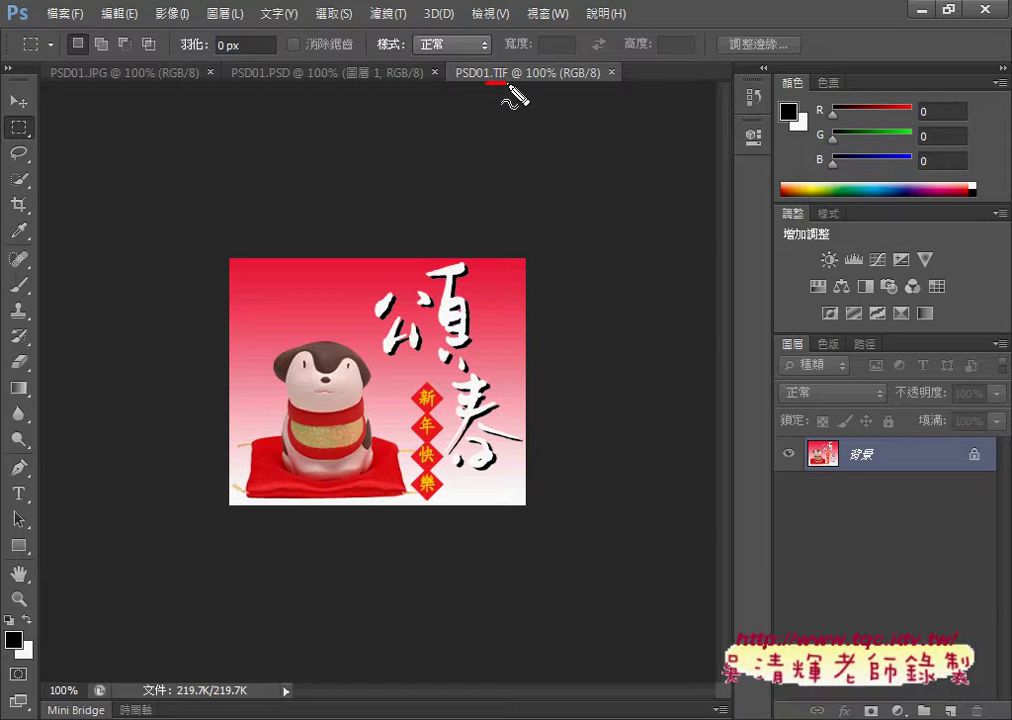
{"action": "mouse_move", "coordinate": [488, 89]}
{"action": "left_mouse_down"}
{"action": "mouse_move", "coordinate": [514, 88]}
{"action": "mouse_move", "coordinate": [475, 205]}
{"action": "mouse_move", "coordinate": [494, 214]}
{"action": "left_mouse_up"}
{"action": "mouse_move", "coordinate": [318, 539]}
{"action": "left_mouse_down"}
{"action": "mouse_move", "coordinate": [213, 320]}
{"action": "mouse_move", "coordinate": [486, 268]}
{"action": "mouse_move", "coordinate": [452, 536]}
{"action": "mouse_move", "coordinate": [366, 483]}
{"action": "mouse_move", "coordinate": [352, 545]}
{"action": "left_mouse_up"}
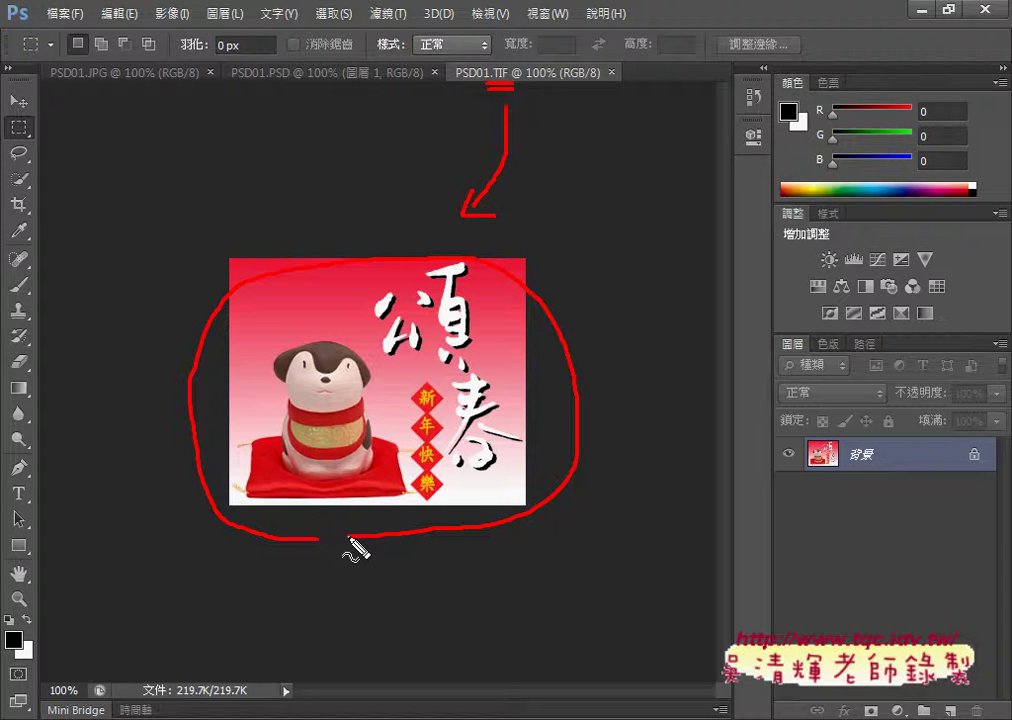
{"action": "mouse_move", "coordinate": [870, 410]}
{"action": "left_mouse_down"}
{"action": "mouse_move", "coordinate": [850, 495]}
{"action": "mouse_move", "coordinate": [934, 537]}
{"action": "left_mouse_up"}
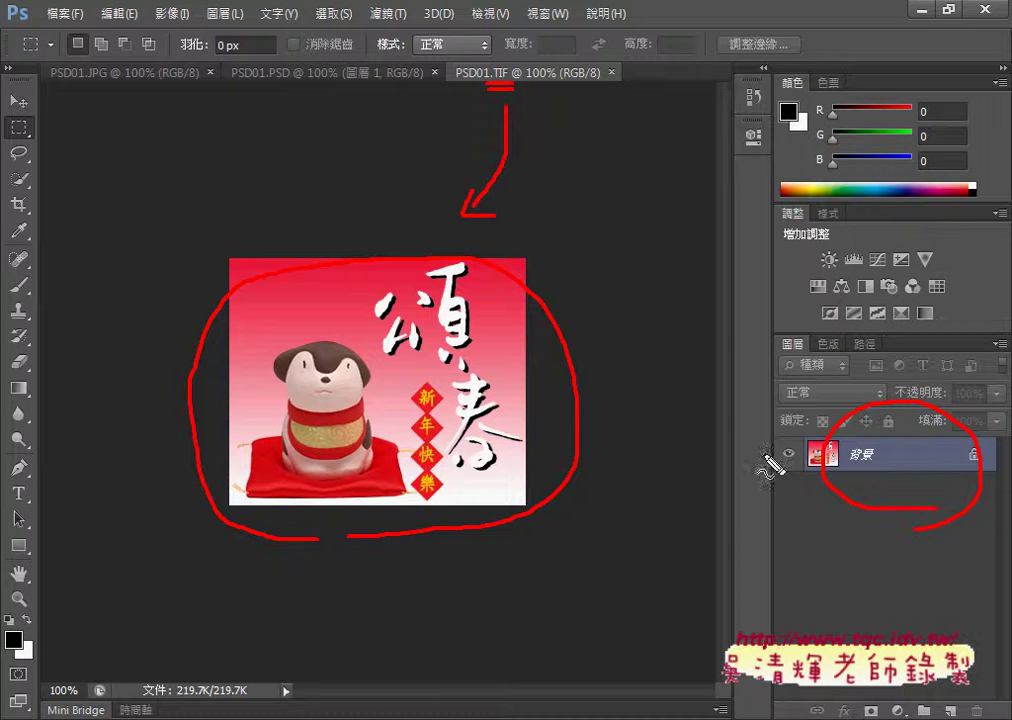
{"action": "left_click_drag", "start_coordinate": [108, 85], "coordinate": [86, 85]}
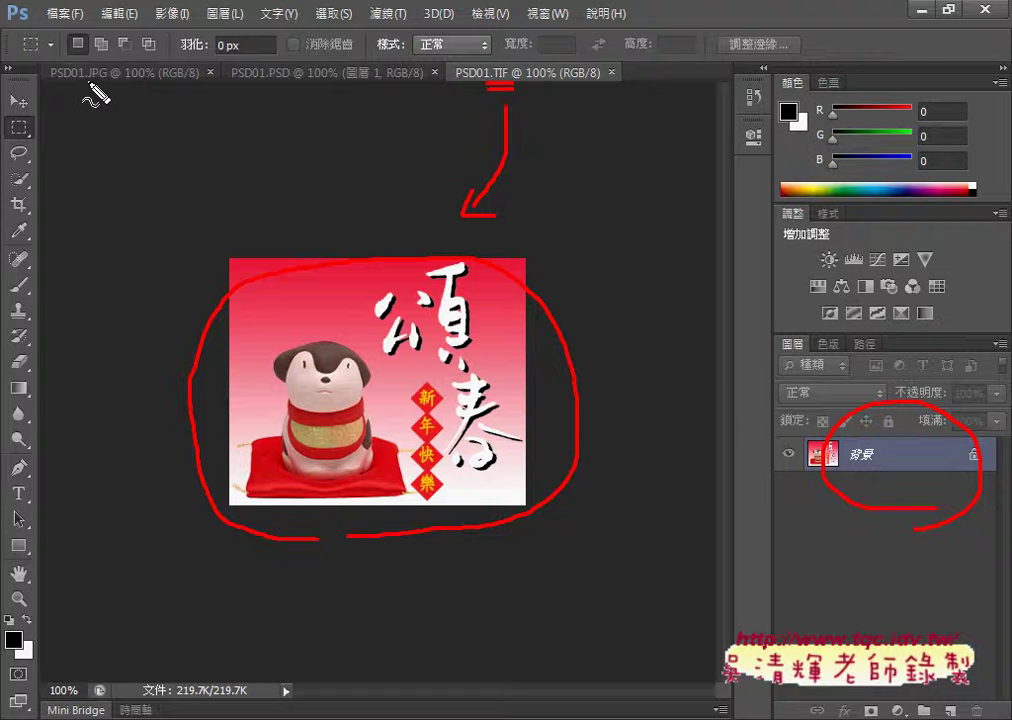
{"action": "left_click_drag", "start_coordinate": [288, 85], "coordinate": [263, 85]}
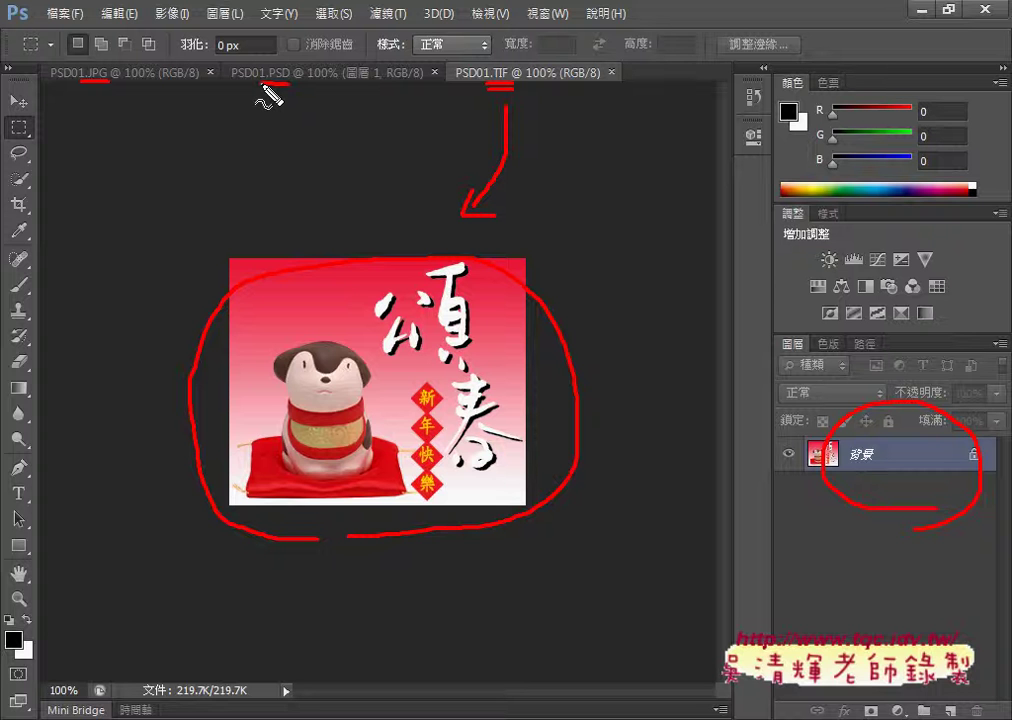
{"action": "key", "text": "Escape"}
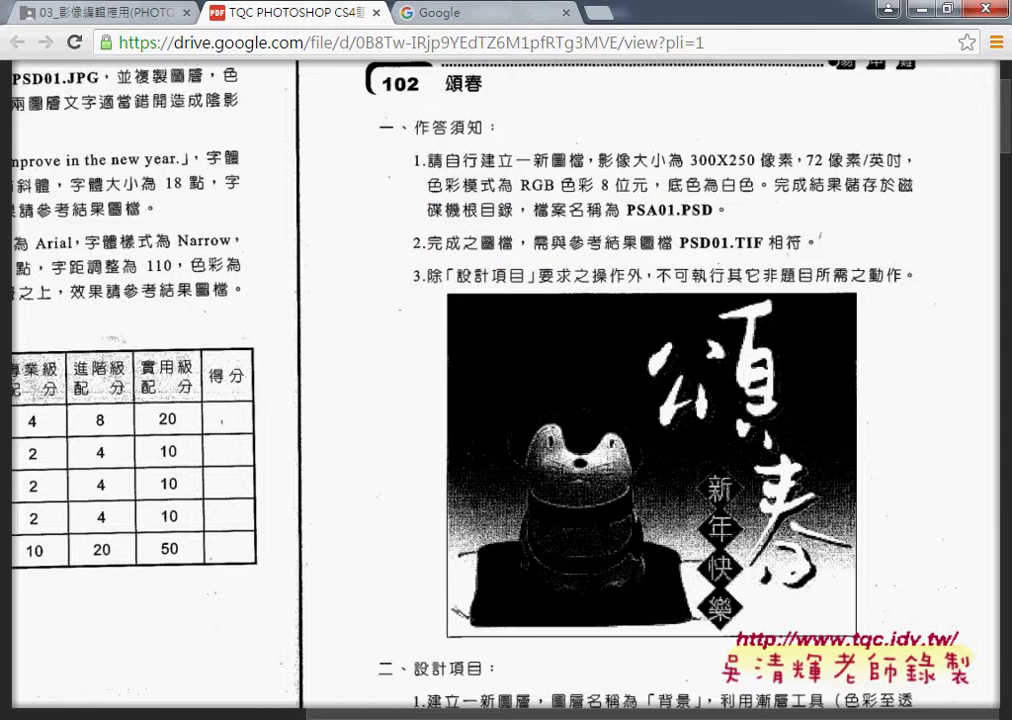
Step: Scroll the PDF down to task 102's 設計項目 section
{"action": "scroll", "coordinate": [468, 318], "scroll_direction": "down", "scroll_amount": 2}
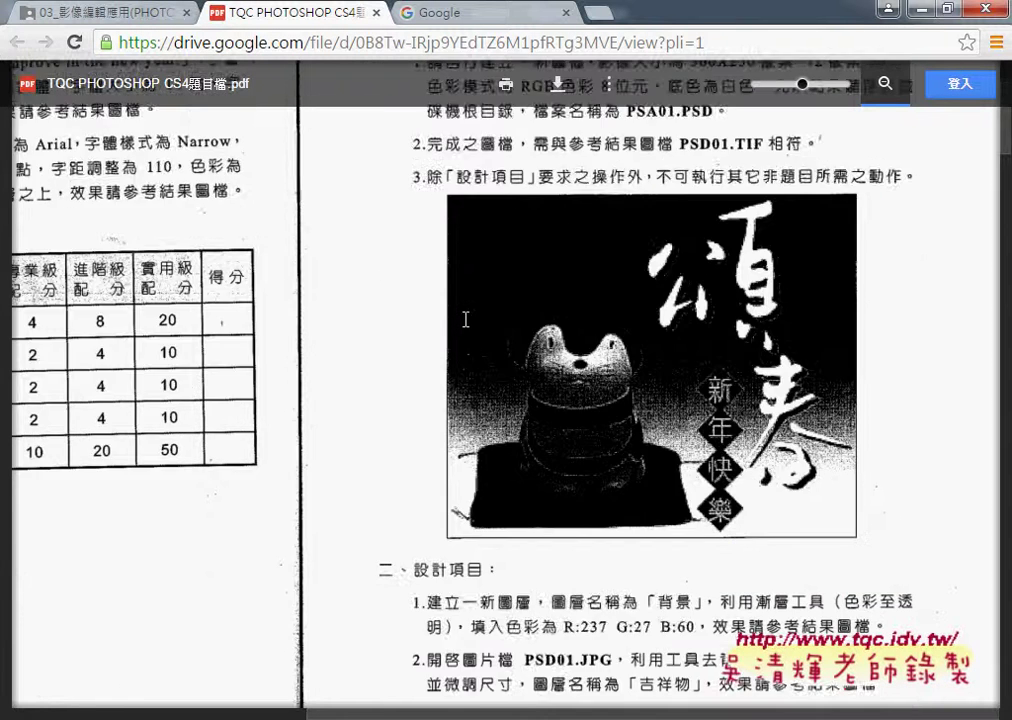
{"action": "scroll", "coordinate": [468, 318], "scroll_direction": "down", "scroll_amount": 1}
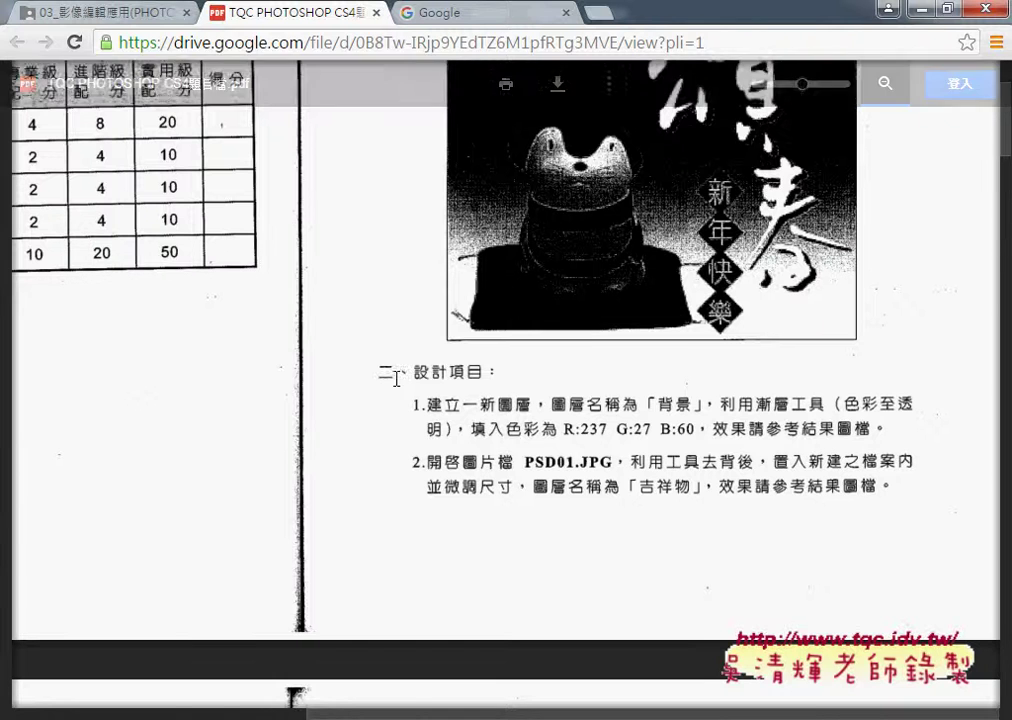
{"action": "scroll", "coordinate": [452, 413], "scroll_direction": "down", "scroll_amount": 1}
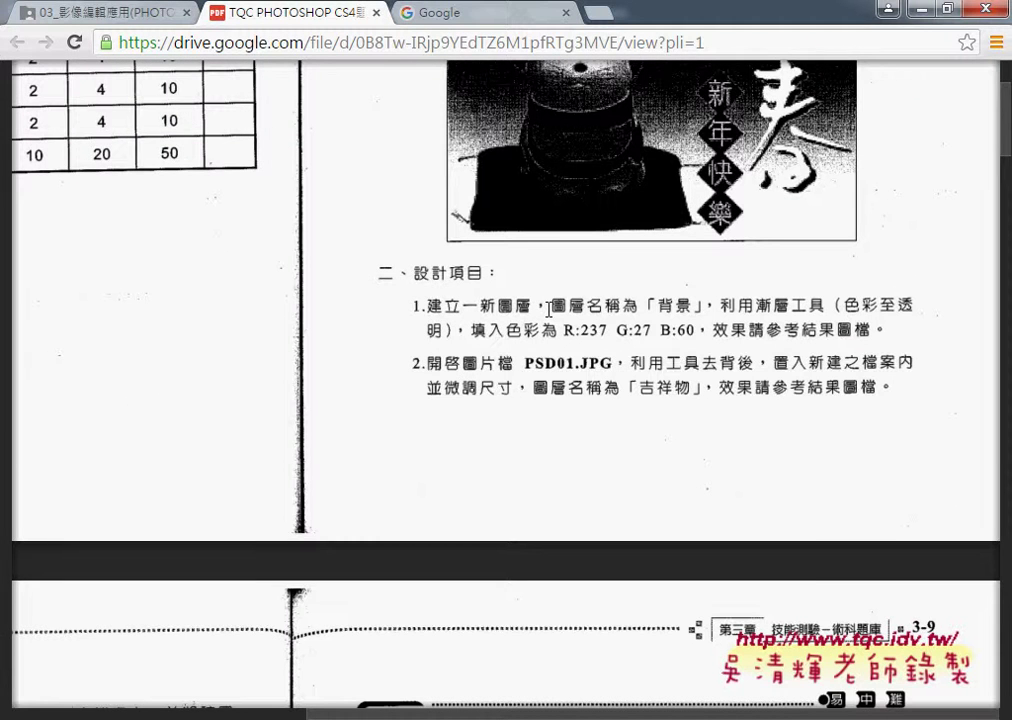
{"action": "scroll", "coordinate": [548, 311], "scroll_direction": "down", "scroll_amount": 1}
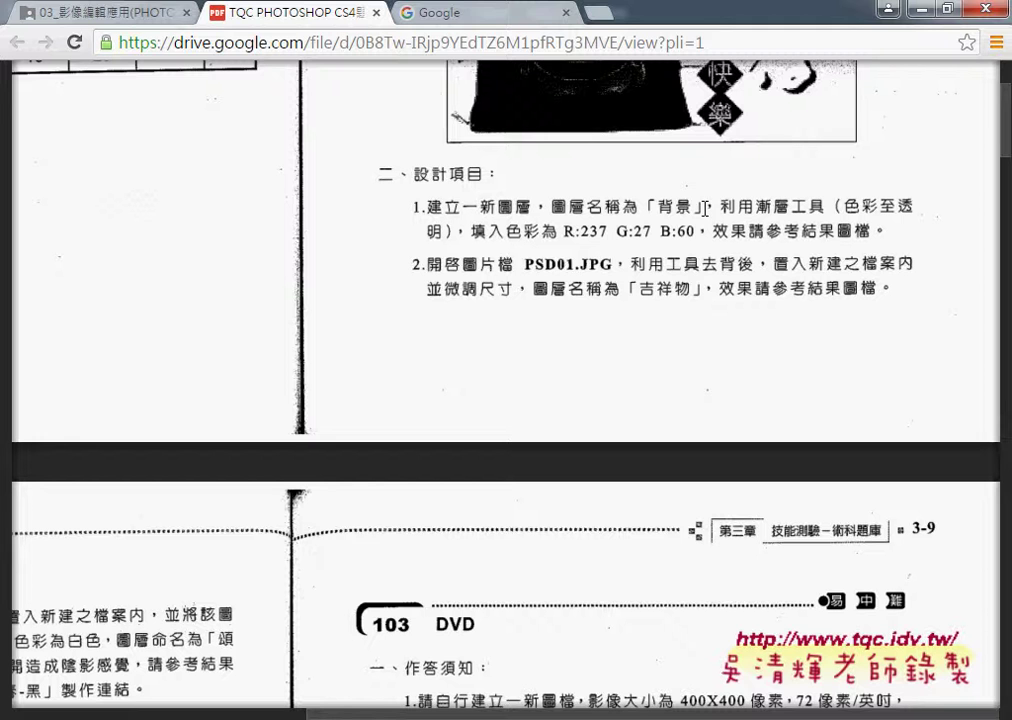
Step: Underline 新圖層, 背景, 漸層工具 and color R:237 G:27 B:60, then clear them
{"action": "left_click_drag", "start_coordinate": [479, 216], "coordinate": [518, 216]}
{"action": "left_click_drag", "start_coordinate": [648, 216], "coordinate": [686, 216]}
{"action": "left_click_drag", "start_coordinate": [757, 216], "coordinate": [922, 212]}
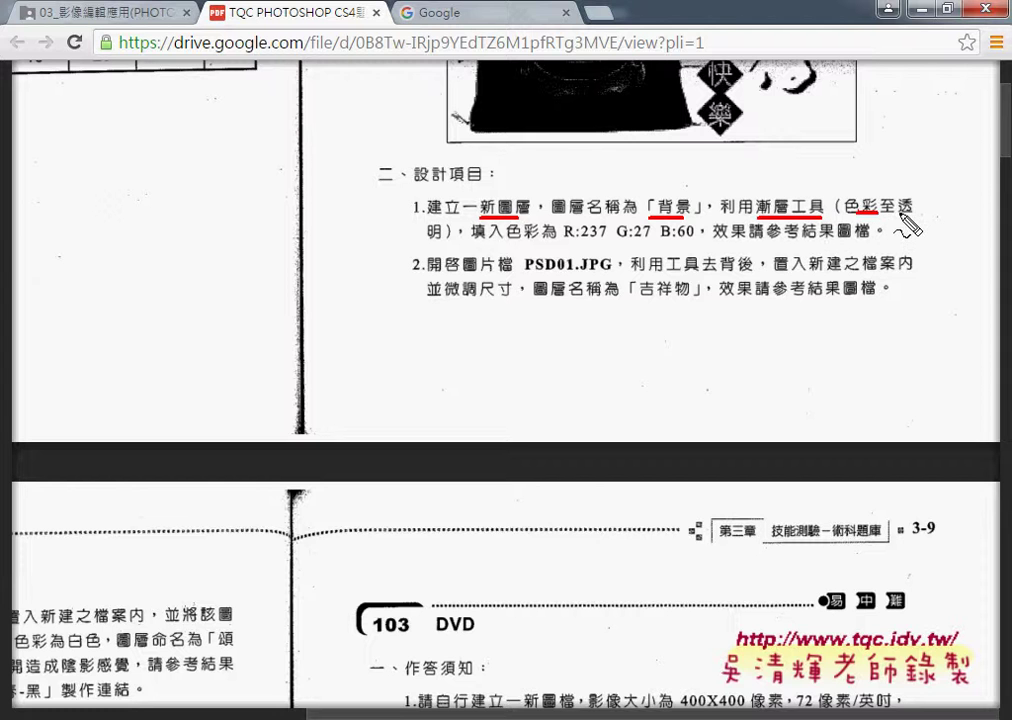
{"action": "left_click_drag", "start_coordinate": [563, 242], "coordinate": [692, 242]}
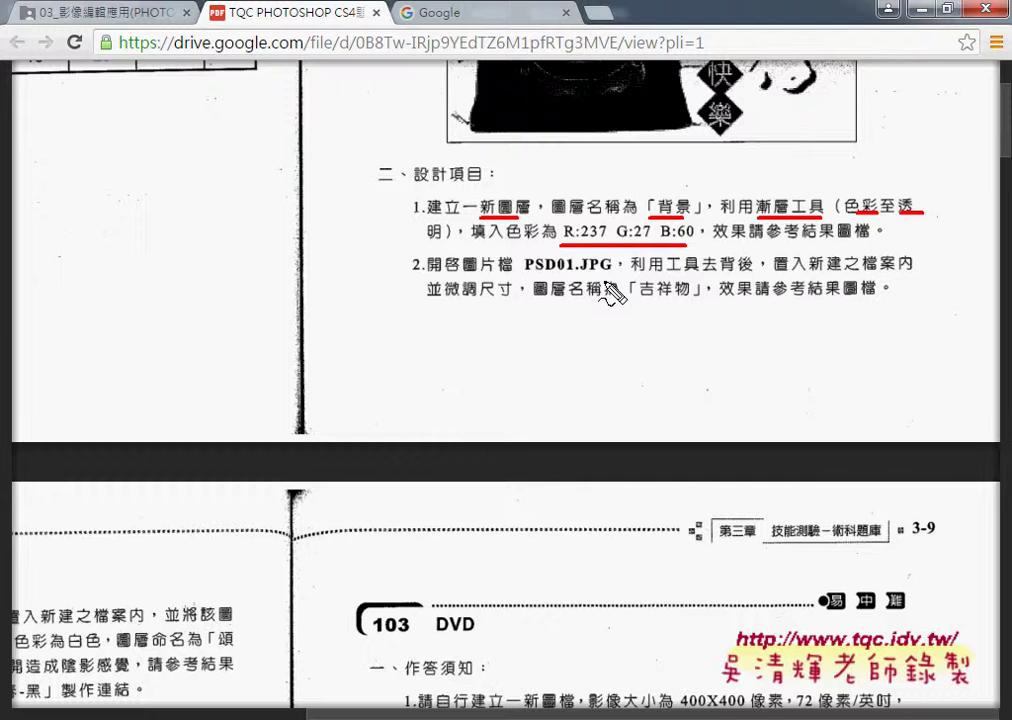
{"action": "key", "text": "Escape"}
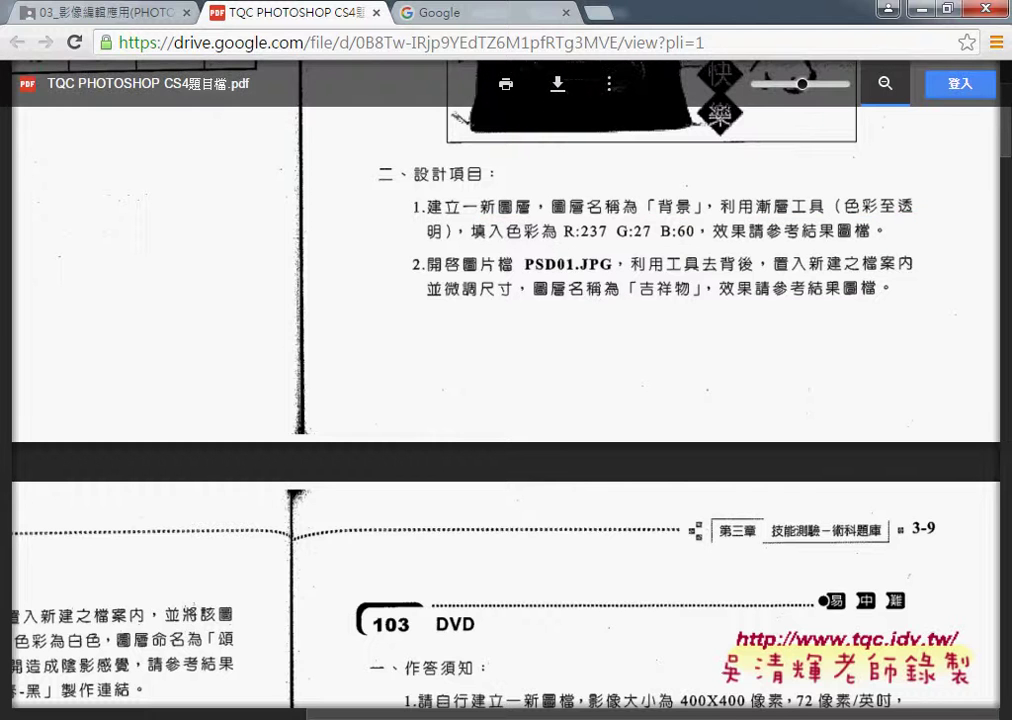
{"action": "left_click", "coordinate": [339, 711]}
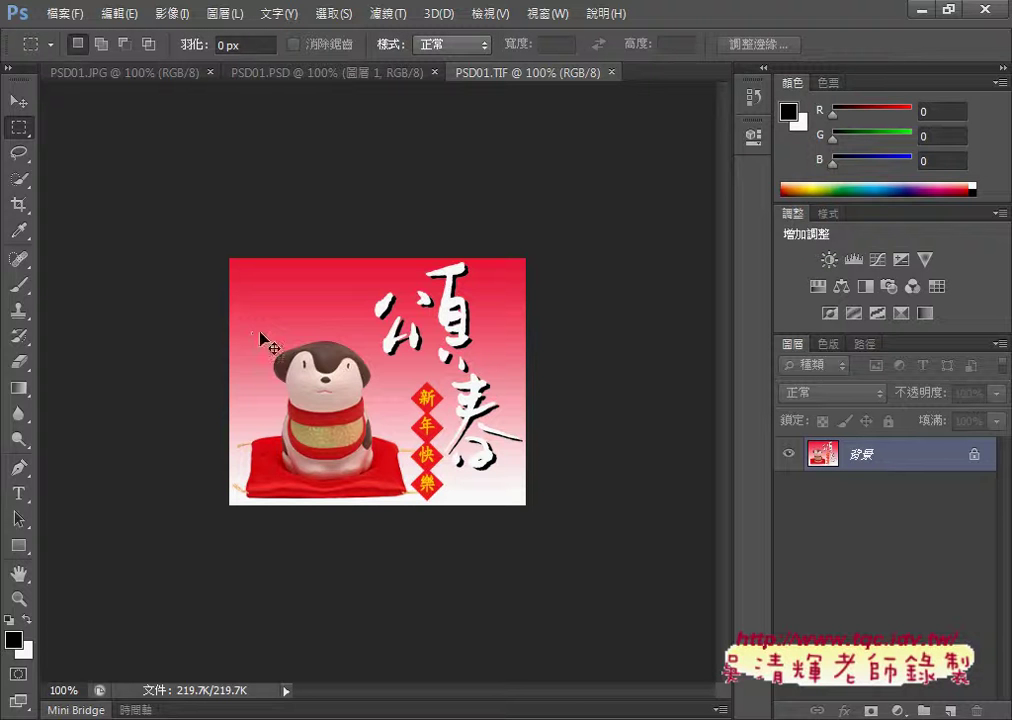
Step: Label the background gradient as item 1, circle the dog, then view PSD01.JPG
{"action": "left_click_drag", "start_coordinate": [262, 336], "coordinate": [256, 310]}
{"action": "left_click_drag", "start_coordinate": [246, 264], "coordinate": [246, 296]}
{"action": "left_click_drag", "start_coordinate": [195, 262], "coordinate": [190, 310]}
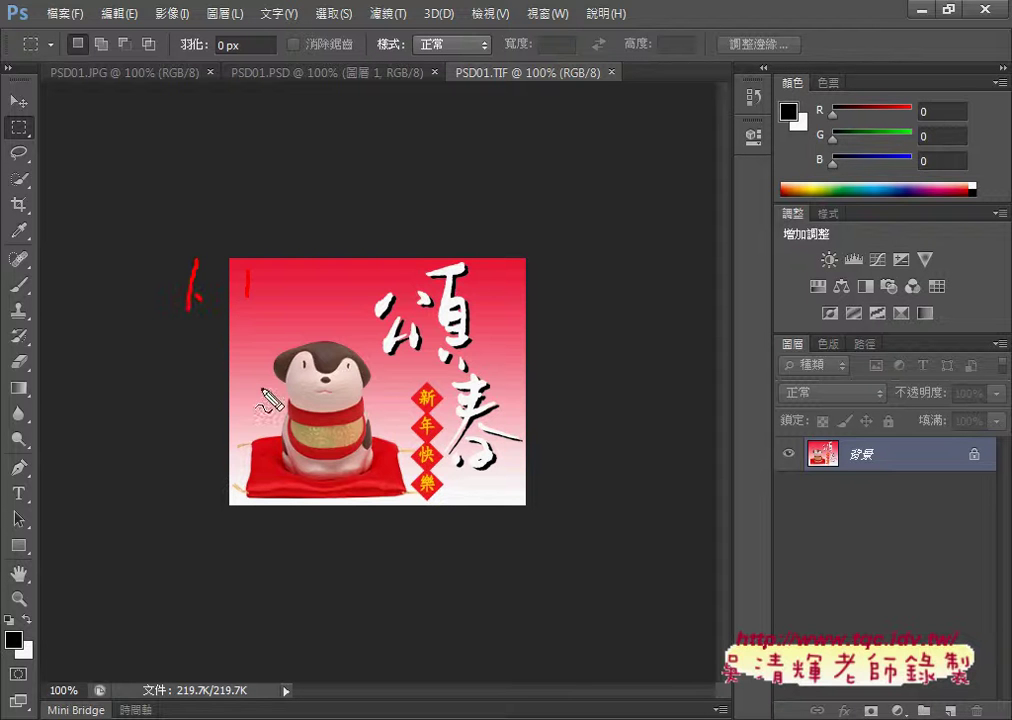
{"action": "mouse_move", "coordinate": [215, 495]}
{"action": "left_mouse_down"}
{"action": "mouse_move", "coordinate": [418, 480]}
{"action": "mouse_move", "coordinate": [290, 520]}
{"action": "mouse_move", "coordinate": [212, 500]}
{"action": "left_mouse_up"}
{"action": "key", "text": "Escape"}
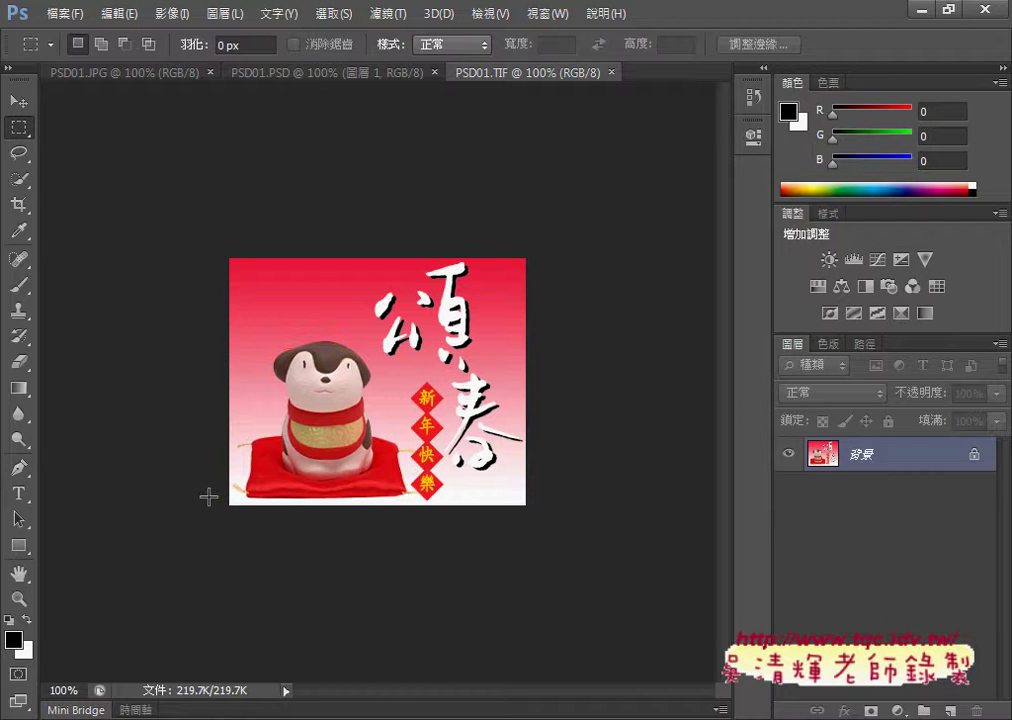
{"action": "left_click", "coordinate": [92, 77]}
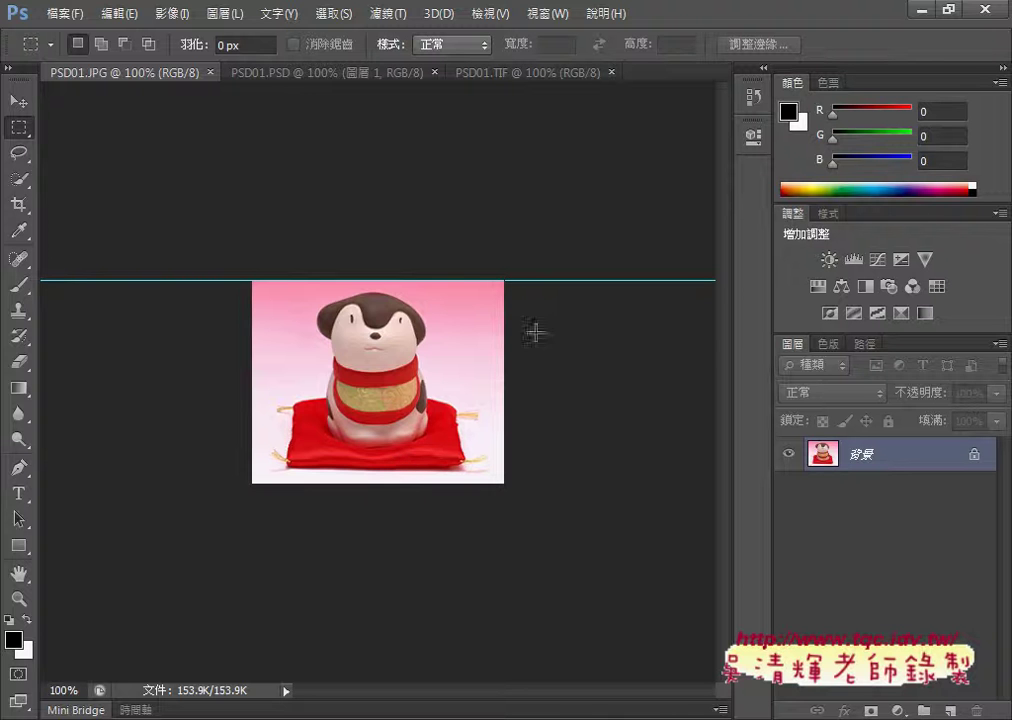
Step: Zoom in and out on the PSD01.PSD 頌春 calligraphy, then return to PSD01.TIF
{"action": "left_click", "coordinate": [540, 73]}
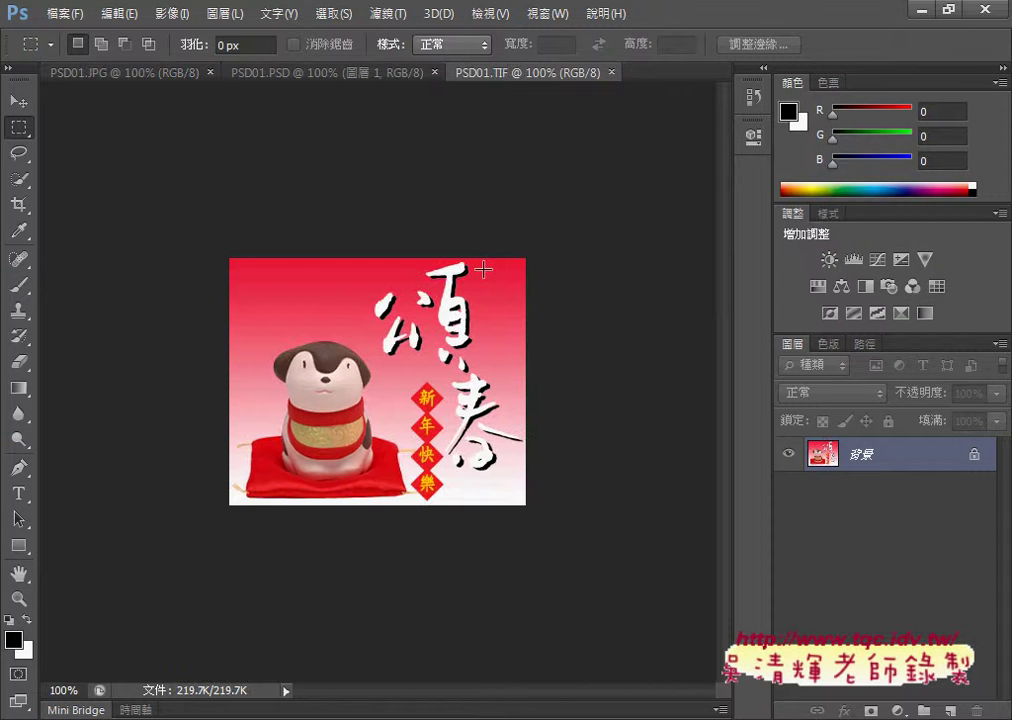
{"action": "left_click", "coordinate": [336, 78]}
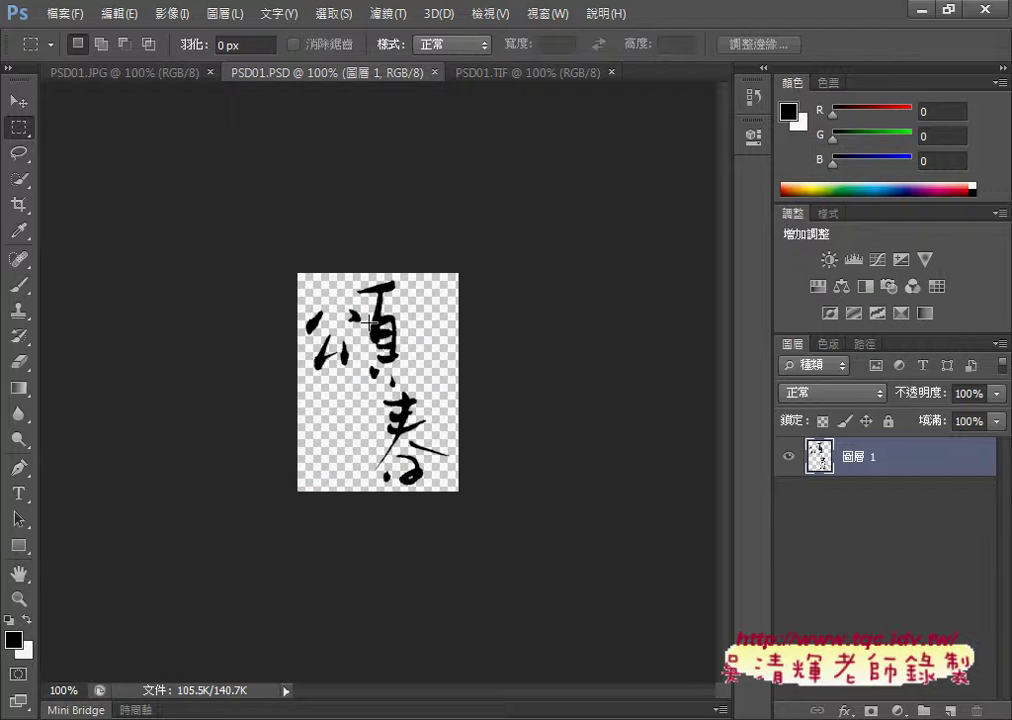
{"action": "key", "text": "ctrl+plus"}
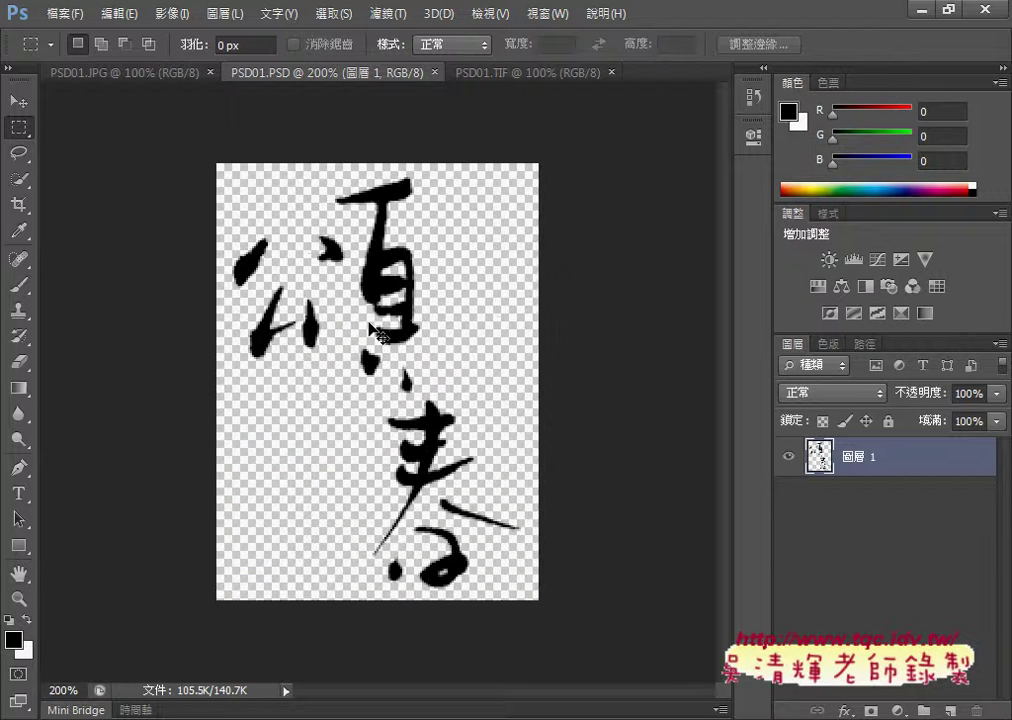
{"action": "key", "text": "ctrl+plus"}
{"action": "key", "text": "ctrl+minus"}
{"action": "left_click", "coordinate": [519, 79]}
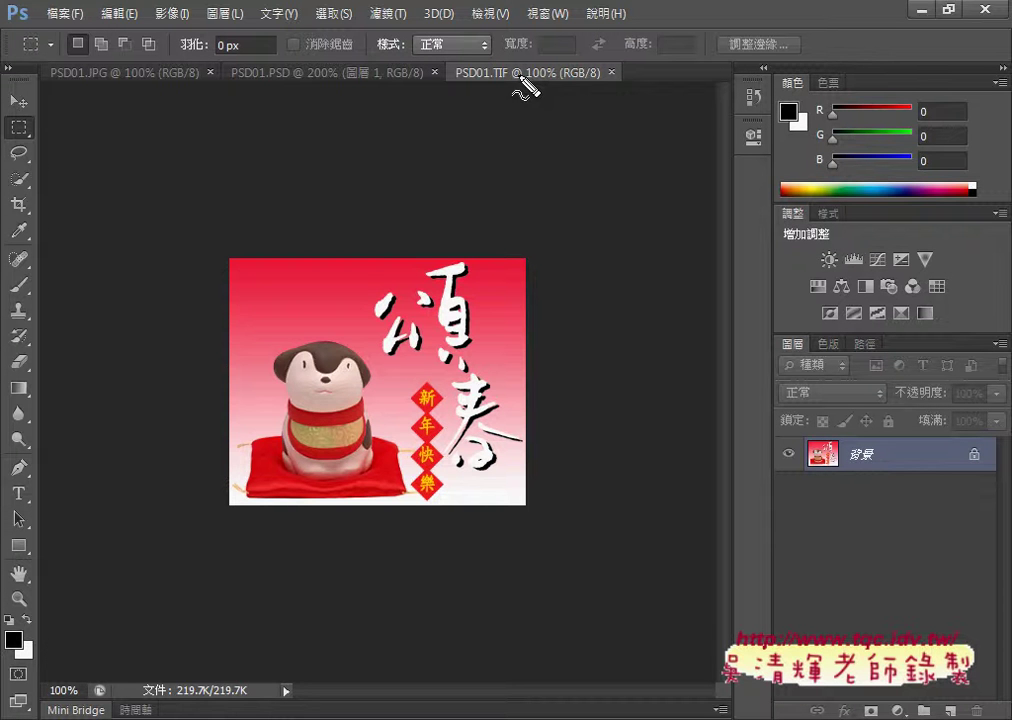
Step: Mark 頌春 as item 3 and 新年快樂 as item 4, sketching a diamond beside it
{"action": "mouse_move", "coordinate": [497, 488]}
{"action": "left_mouse_down"}
{"action": "mouse_move", "coordinate": [380, 300]}
{"action": "mouse_move", "coordinate": [492, 478]}
{"action": "left_mouse_up"}
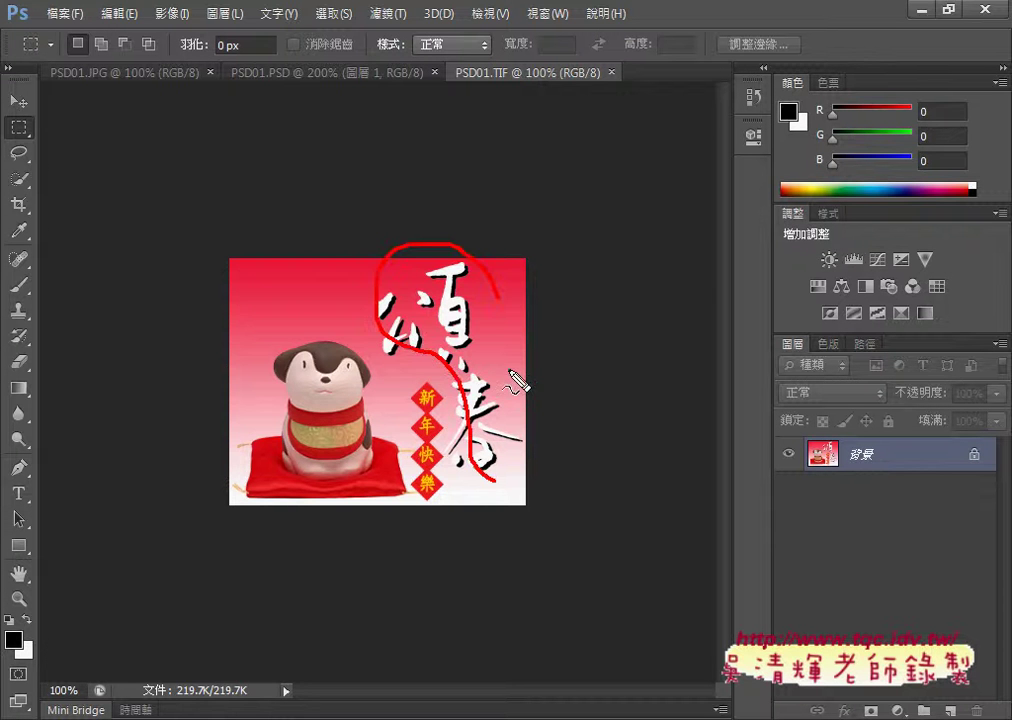
{"action": "left_click_drag", "start_coordinate": [558, 312], "coordinate": [564, 350]}
{"action": "mouse_move", "coordinate": [430, 358]}
{"action": "left_mouse_down"}
{"action": "mouse_move", "coordinate": [414, 389]}
{"action": "mouse_move", "coordinate": [430, 542]}
{"action": "mouse_move", "coordinate": [464, 576]}
{"action": "mouse_move", "coordinate": [442, 601]}
{"action": "left_mouse_up"}
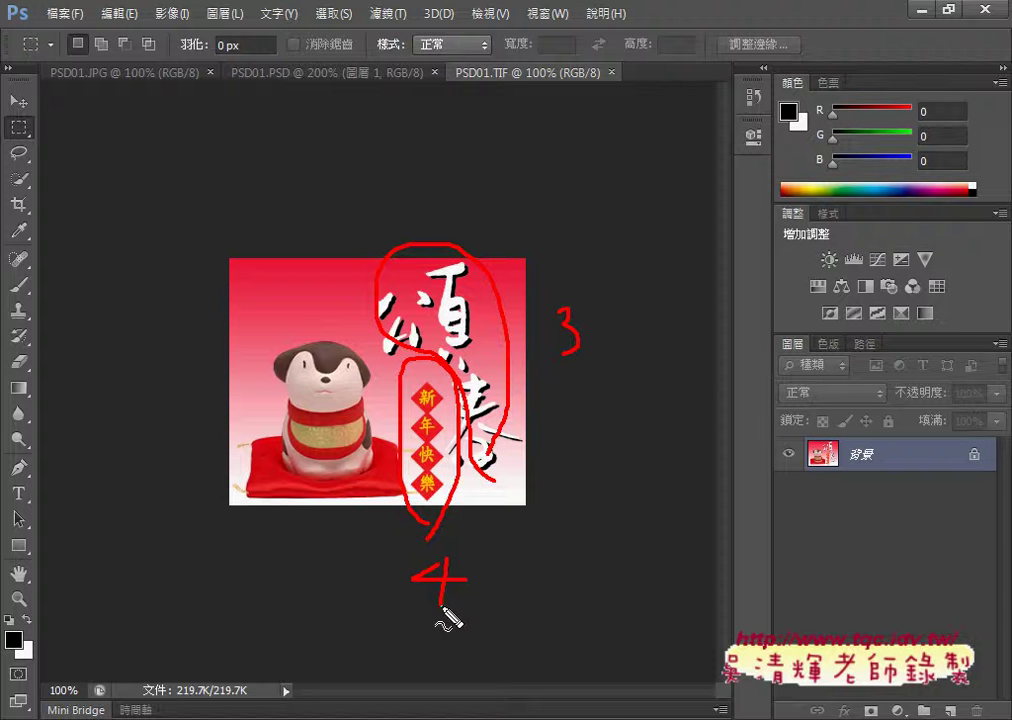
{"action": "left_click_drag", "start_coordinate": [155, 285], "coordinate": [117, 323]}
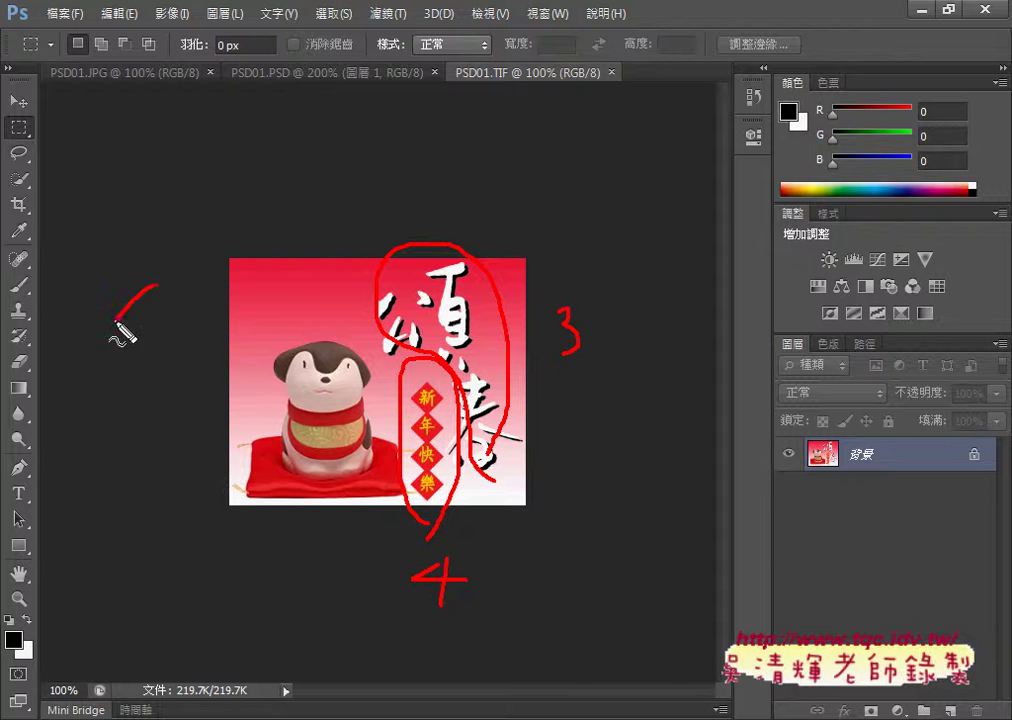
{"action": "left_click_drag", "start_coordinate": [157, 289], "coordinate": [128, 335]}
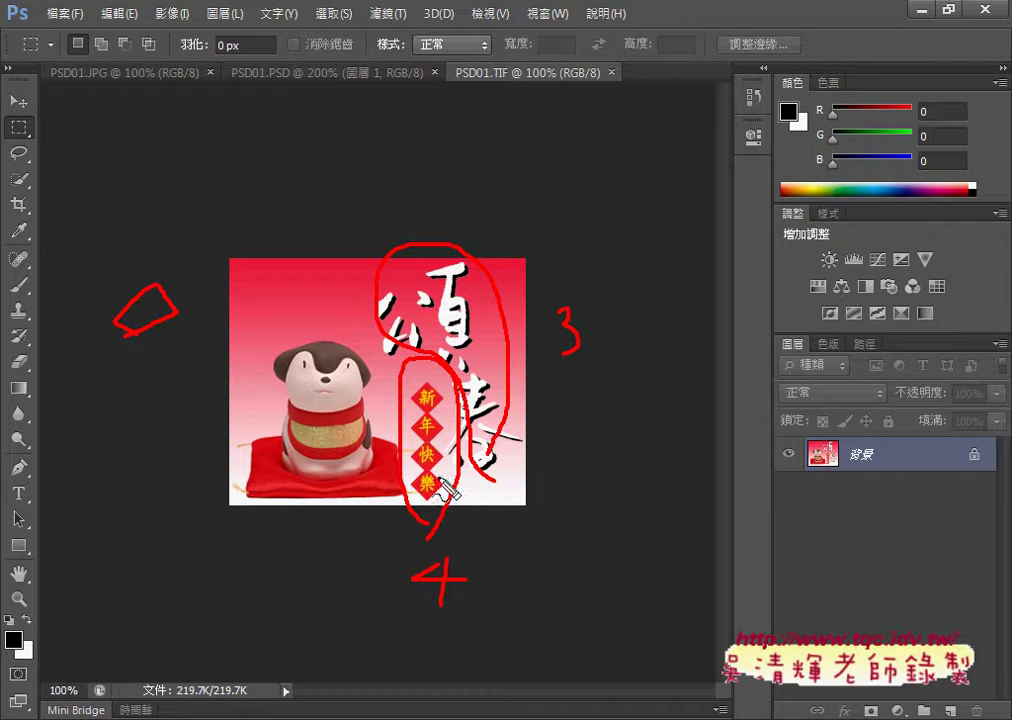